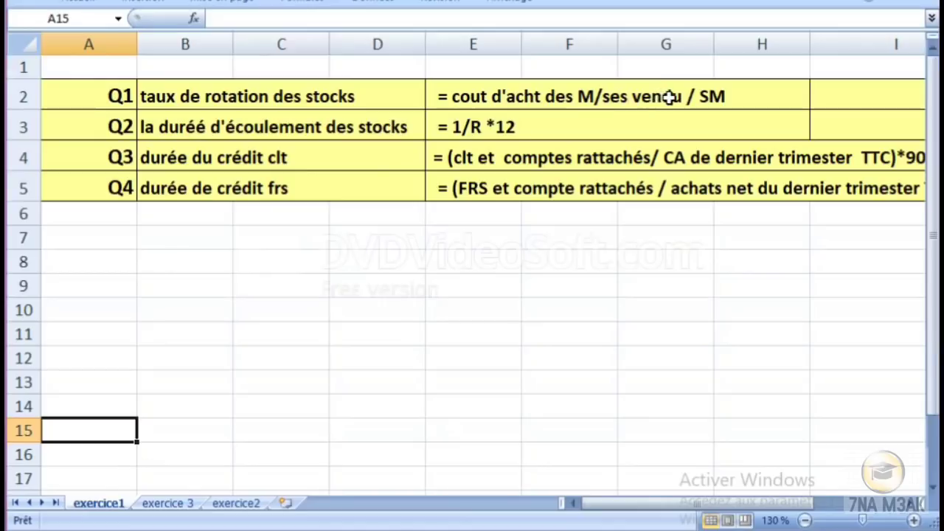
Review the written stock turnover formula for Q1 in cell E2
click(709, 97)
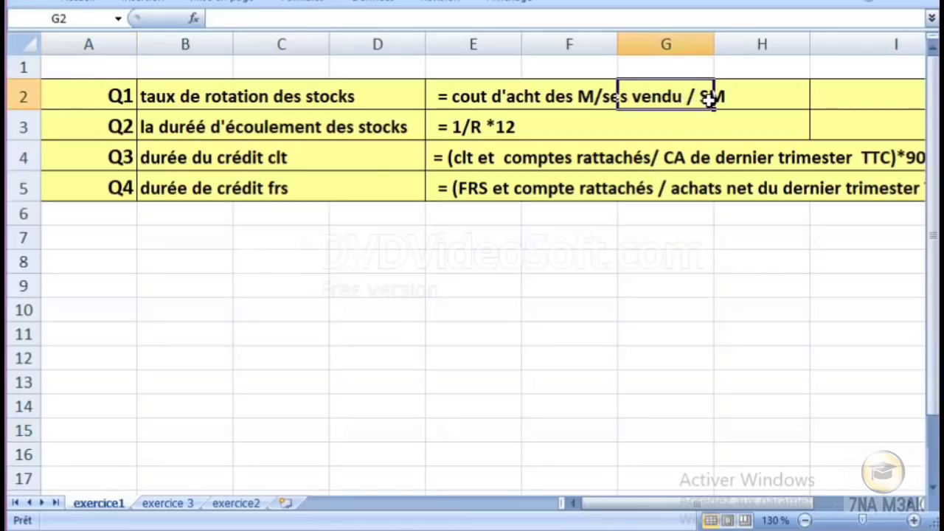
click(519, 108)
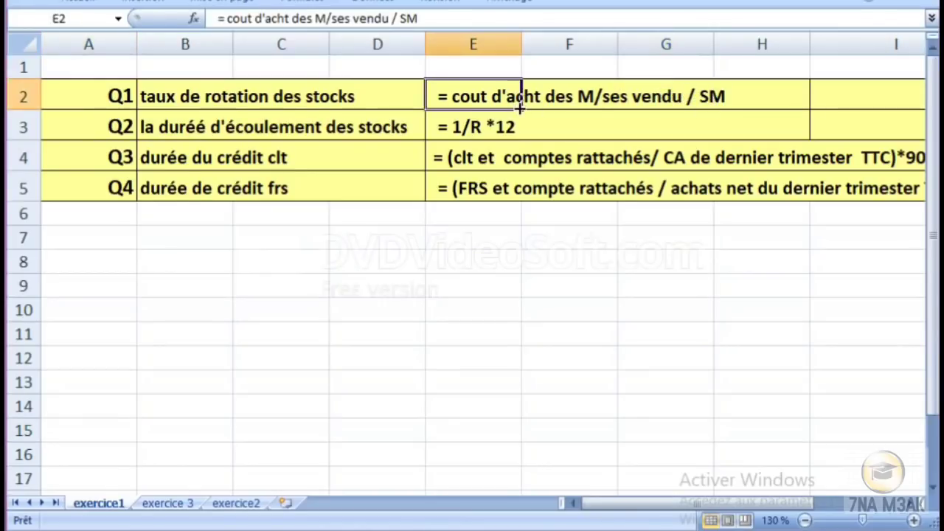
click(504, 144)
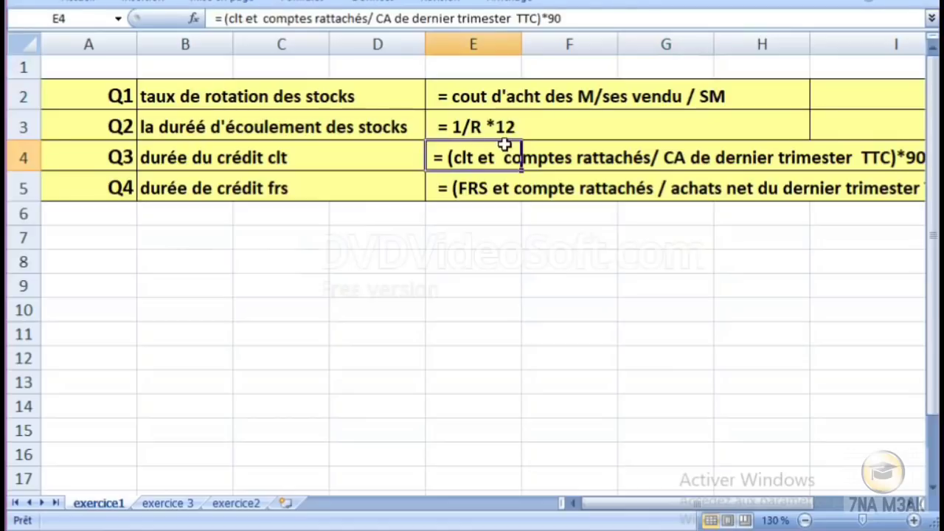
click(508, 101)
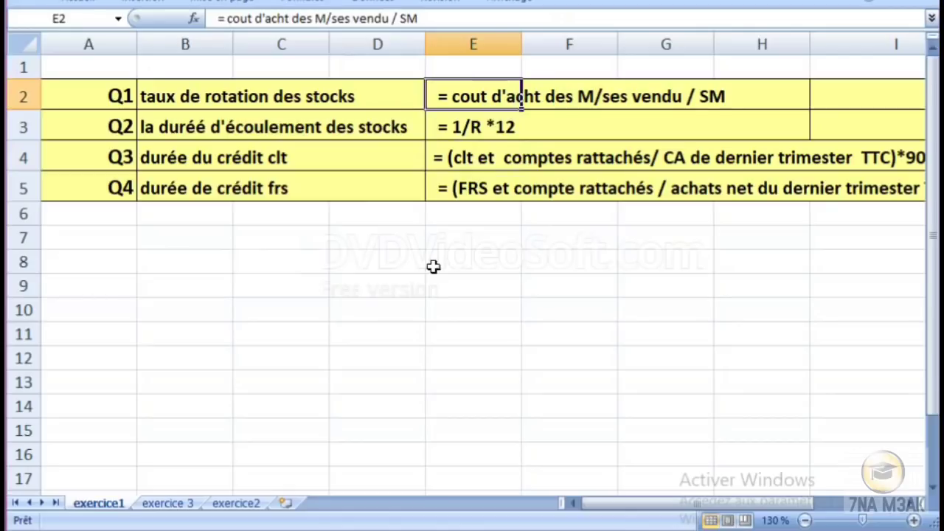
Switch to the exam photo to read Exercise 1's stock, purchase and sales data, and return to the examen 2018 workbook
key(alt+Tab)
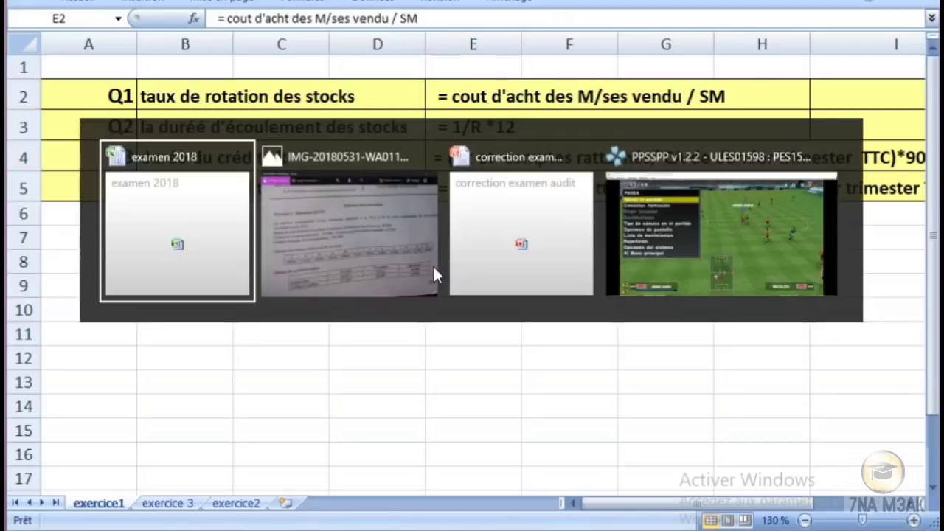
key(alt+Tab)
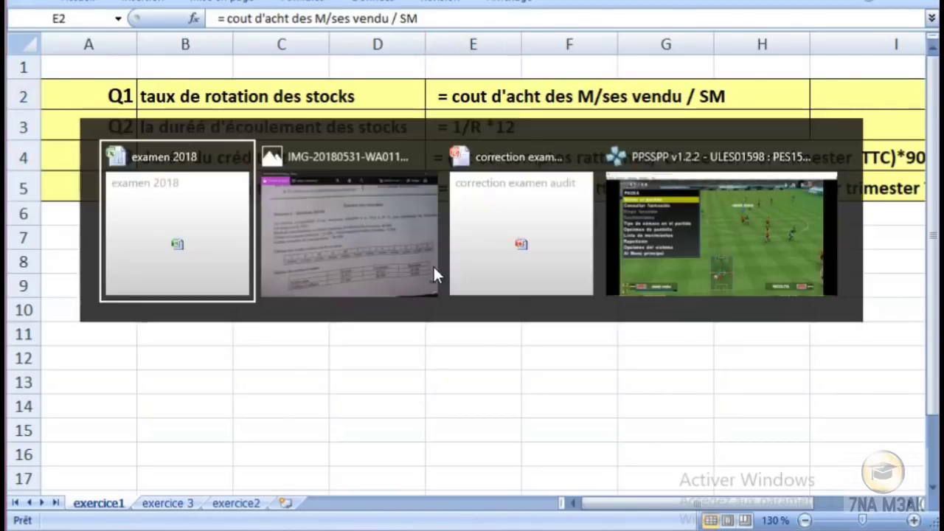
key(alt+Tab)
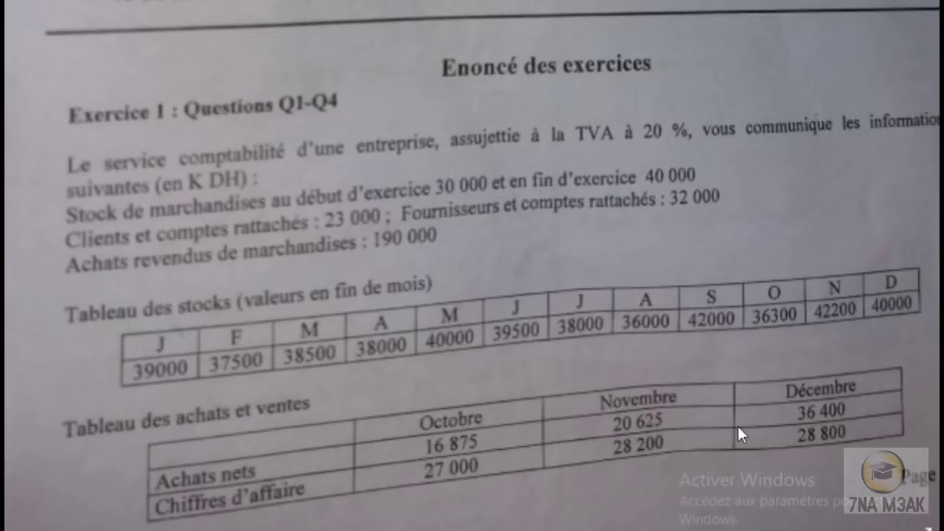
key(alt+Tab)
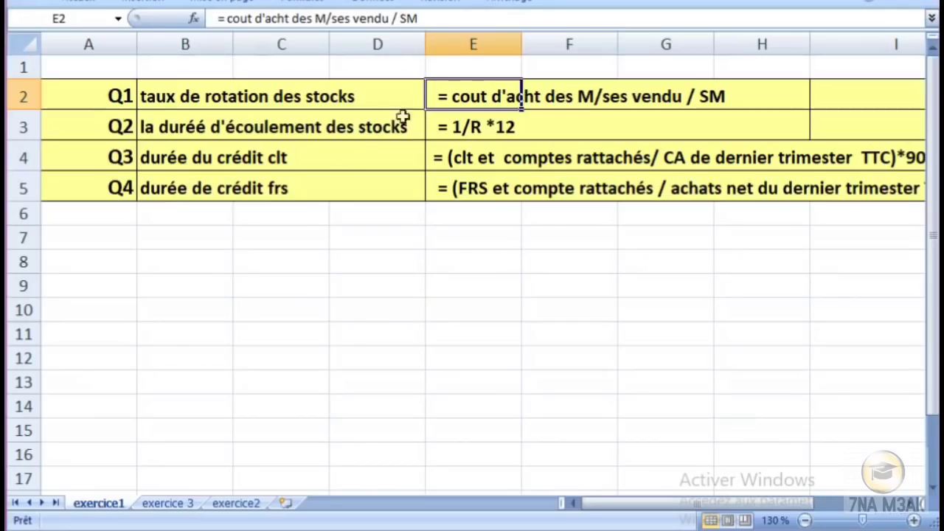
Inspect the stock turnover calculation behind the Q1 result in cell J2
click(580, 105)
key(Right)
key(Right)
key(Right)
key(Right)
key(Right)
key(Right)
key(Right)
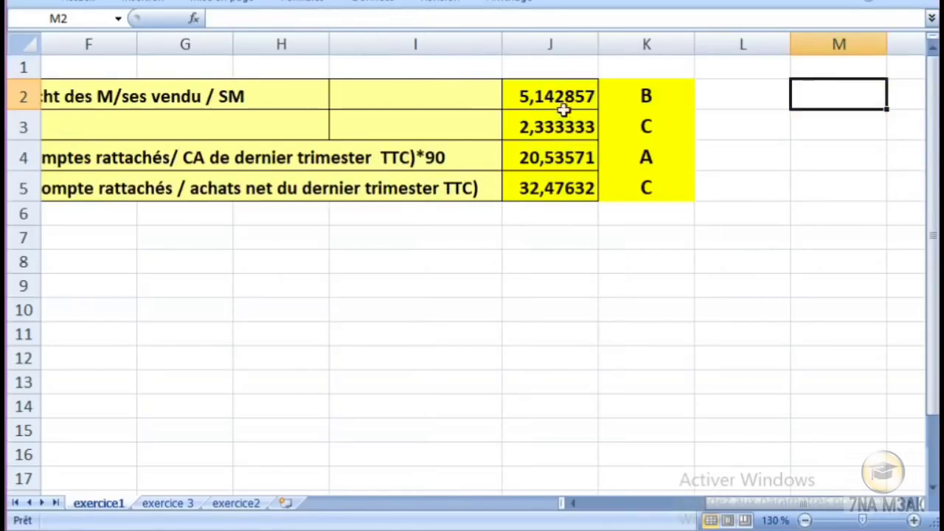
double_click(563, 101)
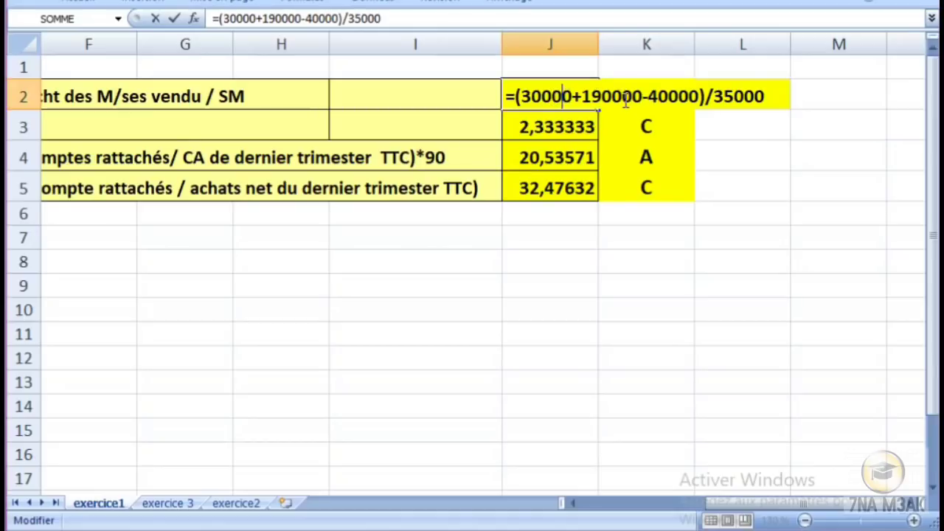
key(Return)
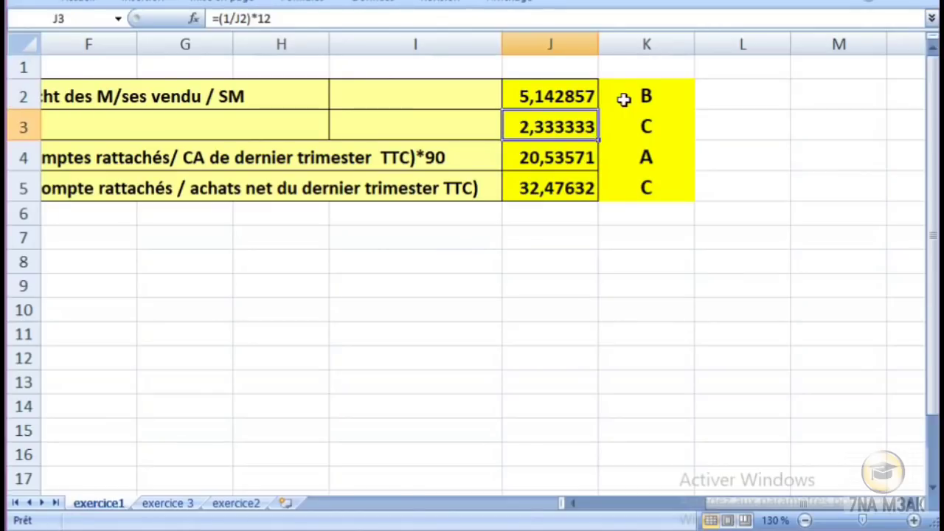
Go back to the start of row 3 to review the Q2 stock flow duration question and its written formula
click(273, 132)
key(Left)
key(Left)
key(Left)
key(Left)
key(Left)
key(Left)
key(Left)
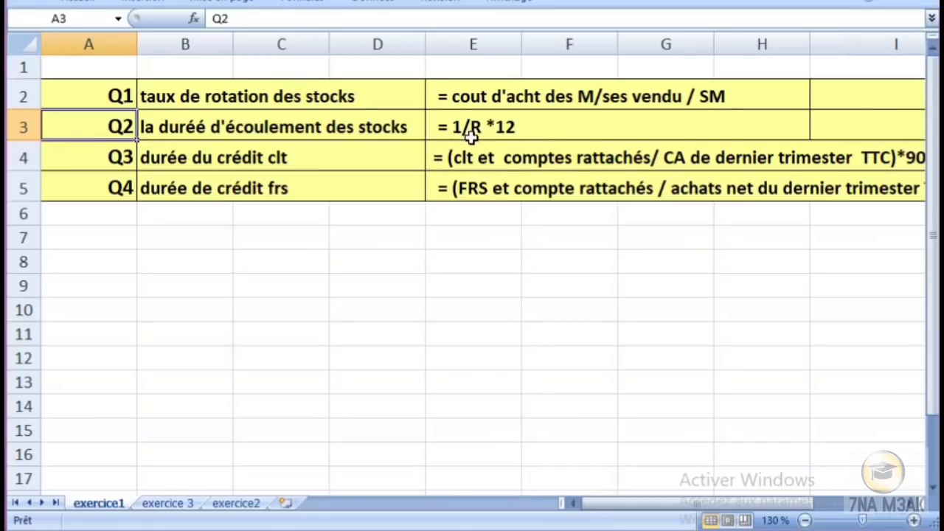
Inspect the stock flow duration calculation behind the Q2 result in cell J3
click(478, 159)
key(Right)
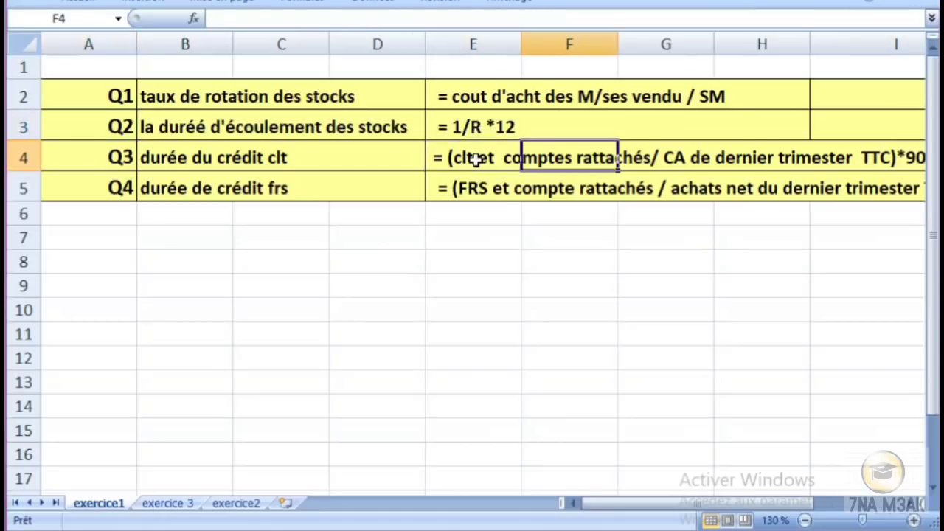
key(Right)
key(Right)
key(Right)
key(Right)
key(Right)
key(Right)
key(Right)
key(Right)
key(Right)
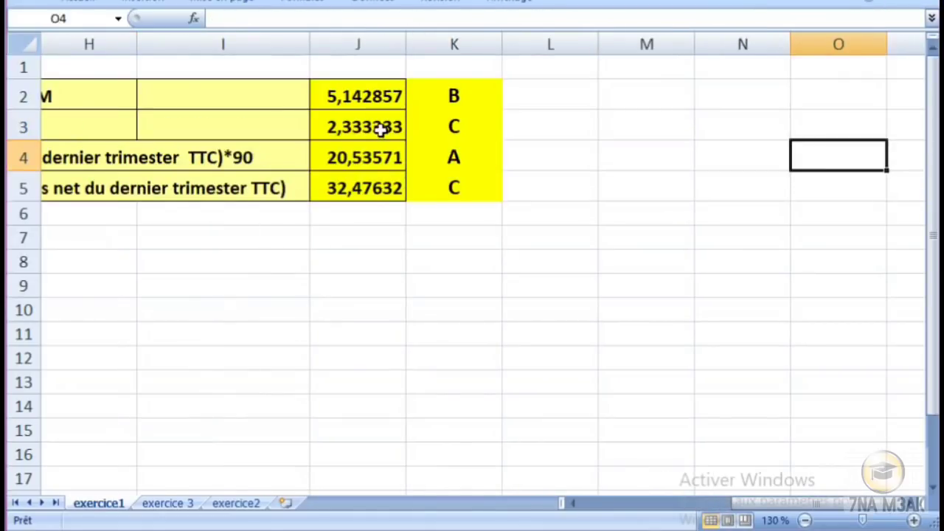
double_click(379, 128)
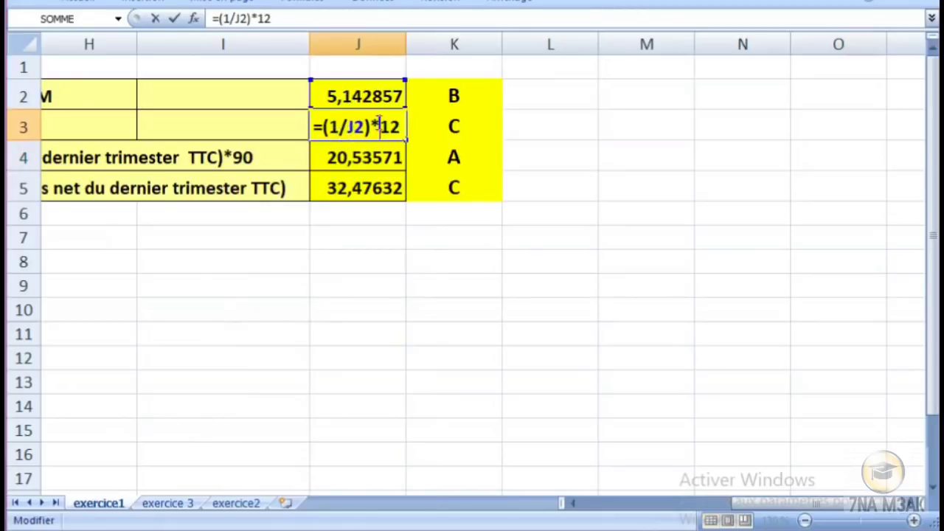
key(Return)
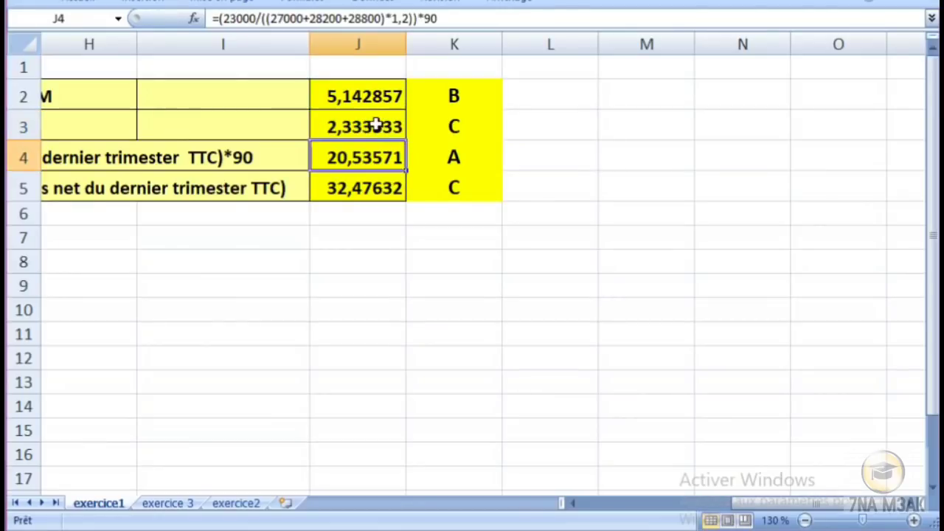
Check the Q2 answer letter in cell K3 and return to the question labels in column A
click(436, 127)
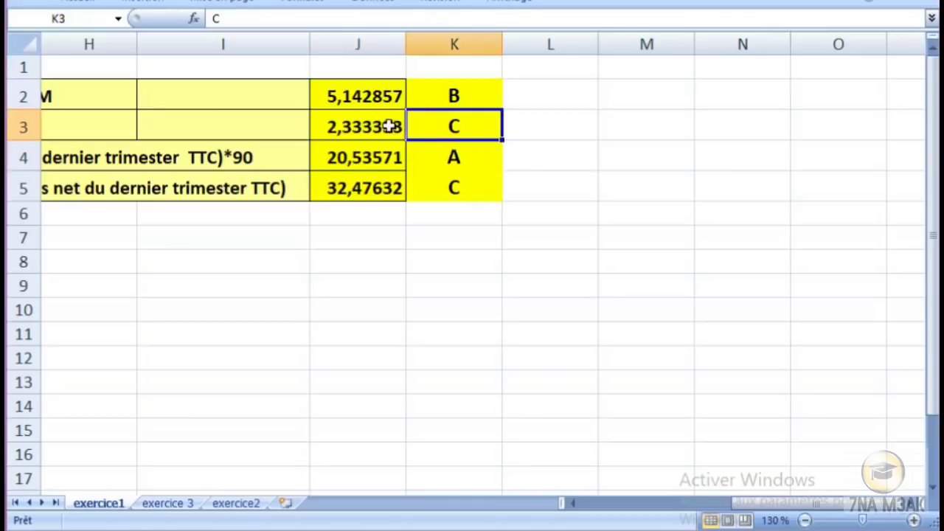
key(Left)
key(Left)
key(Left)
key(Left)
key(Left)
key(Left)
key(Left)
key(Left)
key(Left)
key(Left)
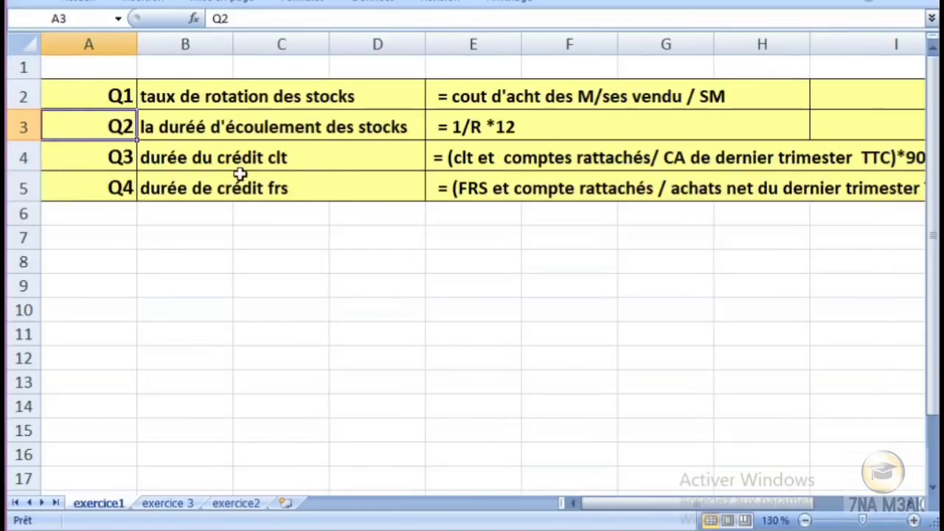
Review the written client credit duration formula for Q3 in row 4 up to its result in cell J4
click(284, 166)
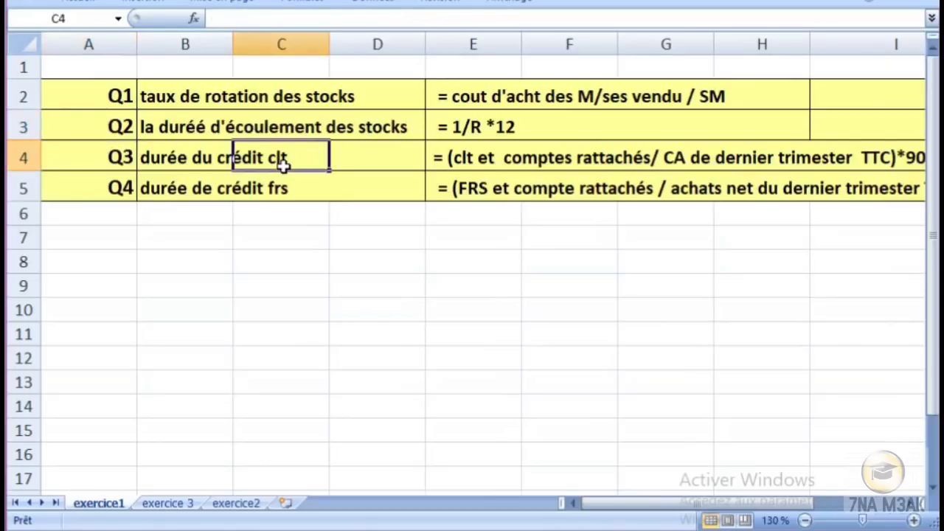
key(Right)
key(Right)
key(Right)
key(Right)
key(Right)
key(Right)
key(Right)
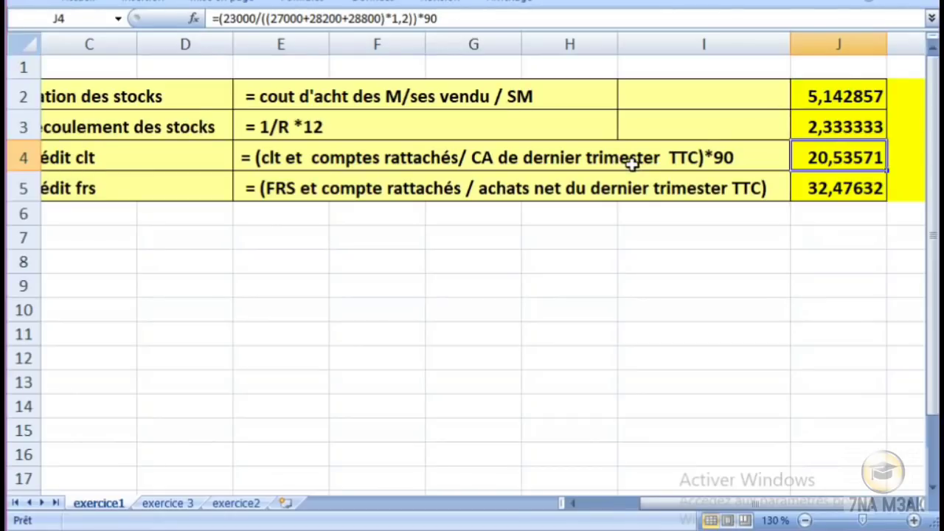
double_click(794, 157)
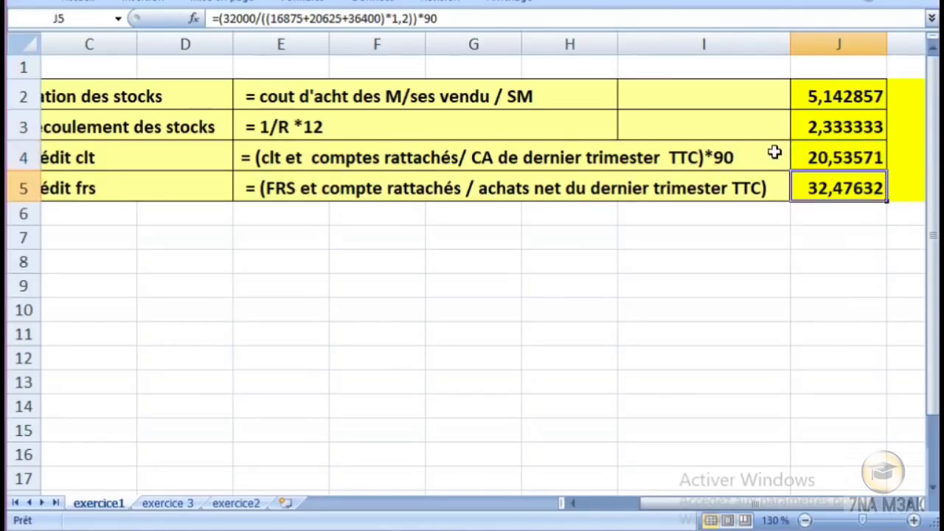
Open the client credit duration calculation in cell J4 to examine its full formula, with the answer column in view
click(773, 152)
key(Right)
key(Right)
key(Right)
key(Right)
key(Right)
key(Right)
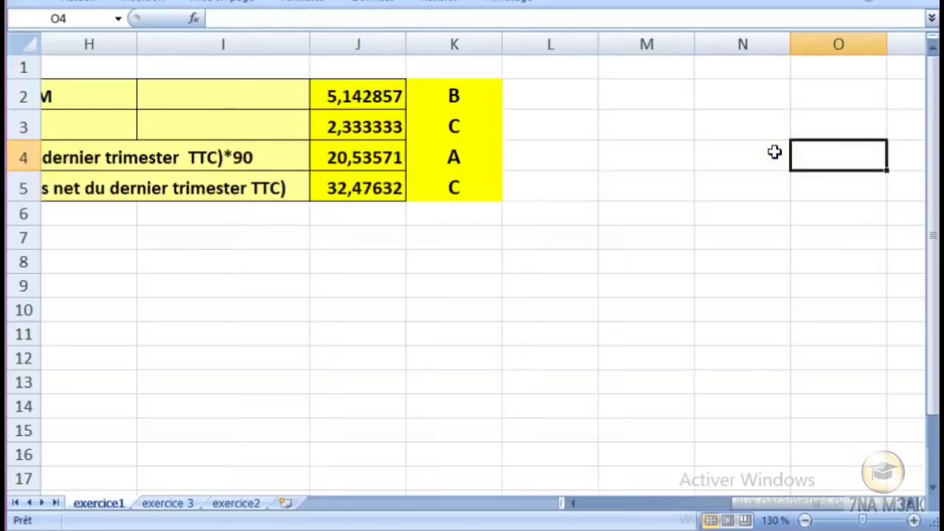
double_click(361, 157)
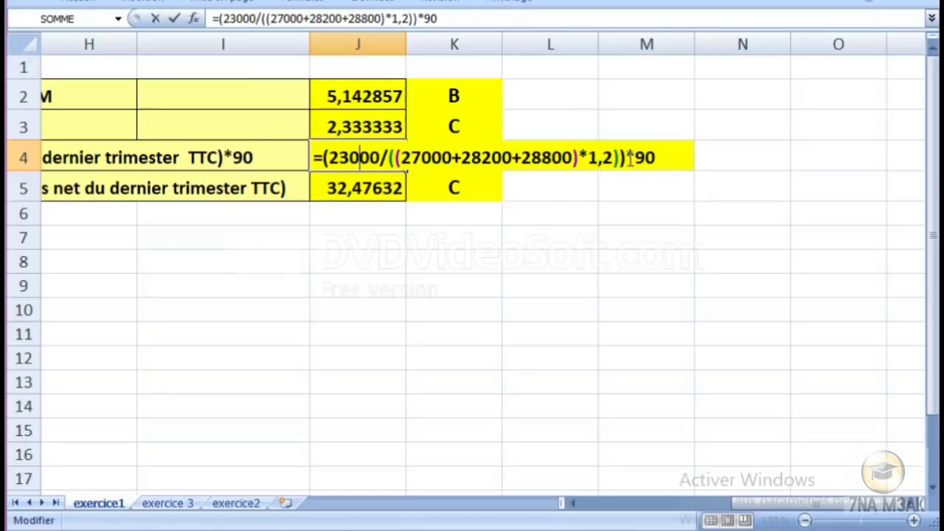
text(CAR()
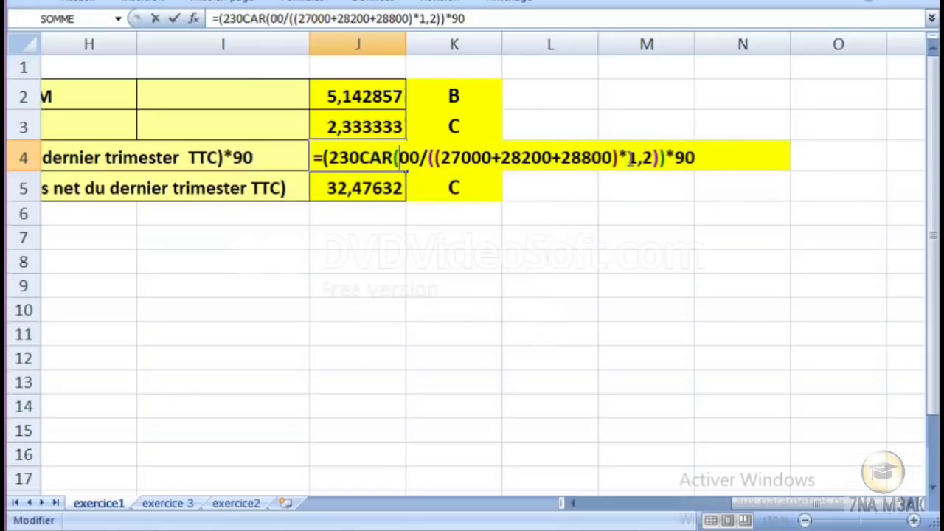
key(BackSpace)
key(BackSpace)
key(BackSpace)
key(BackSpace)
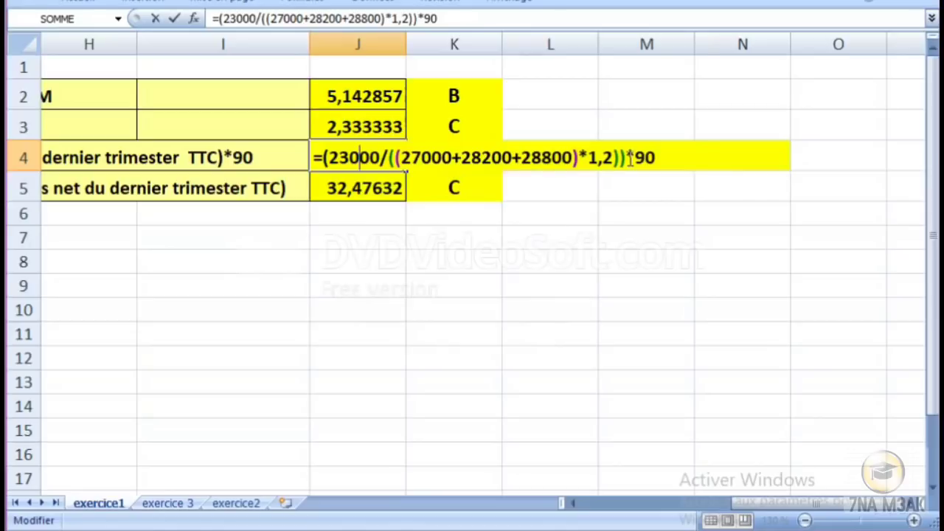
key(Return)
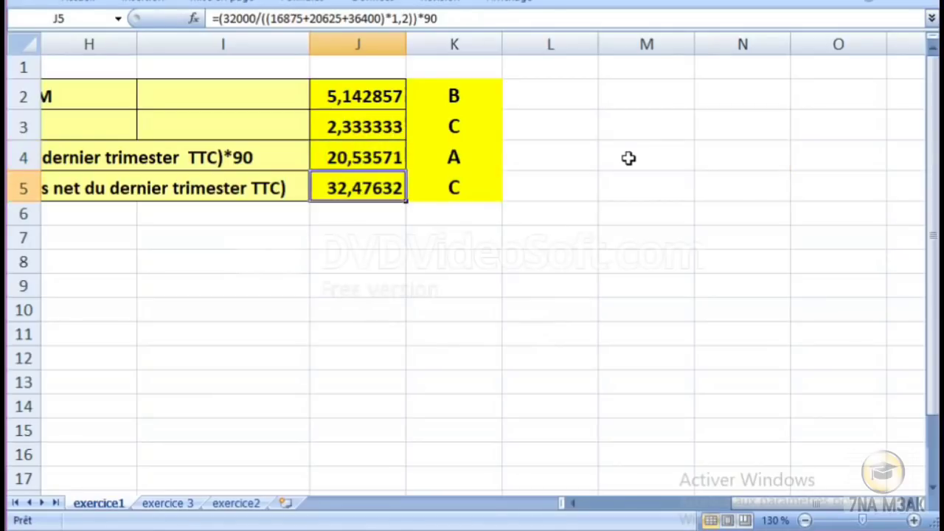
Switch to the exam photo to check the client receivables and last-quarter revenue, and return to the examen 2018 workbook
key(alt+Tab)
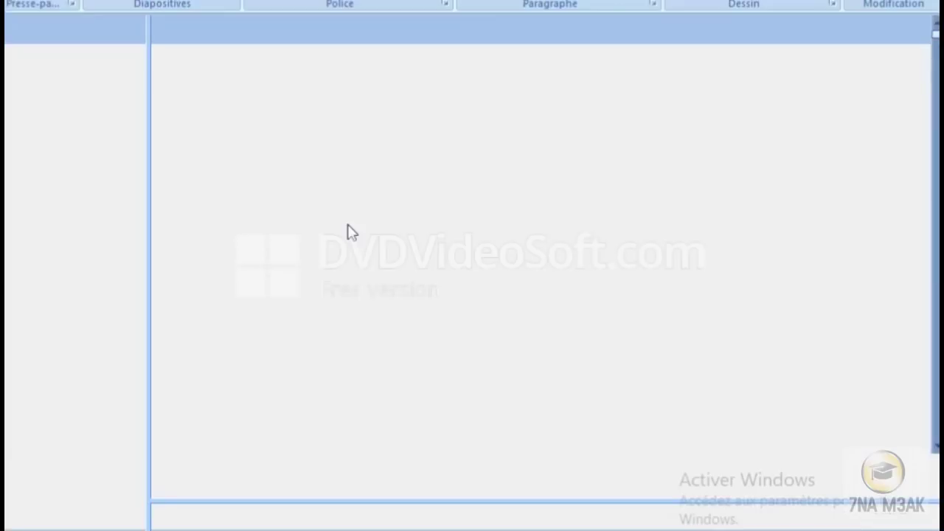
key(alt+Tab)
click(346, 222)
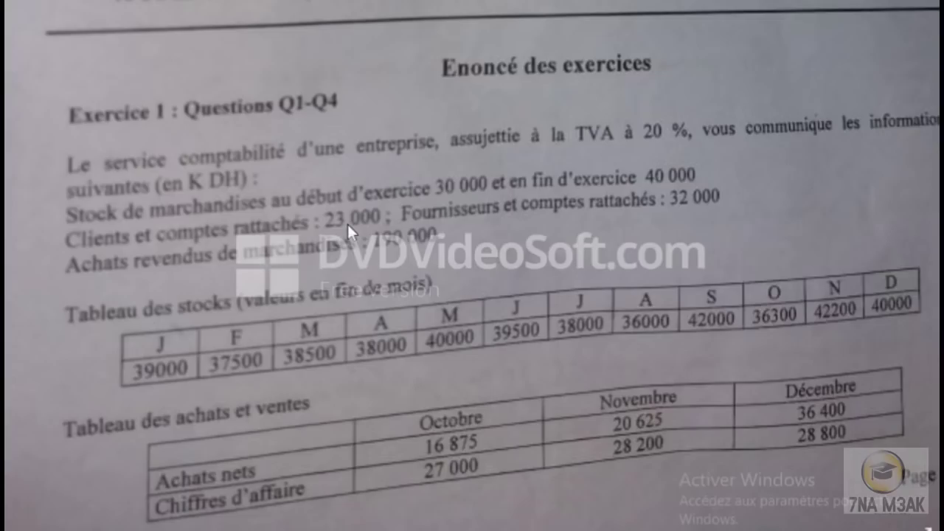
key(alt+Tab)
key(Tab)
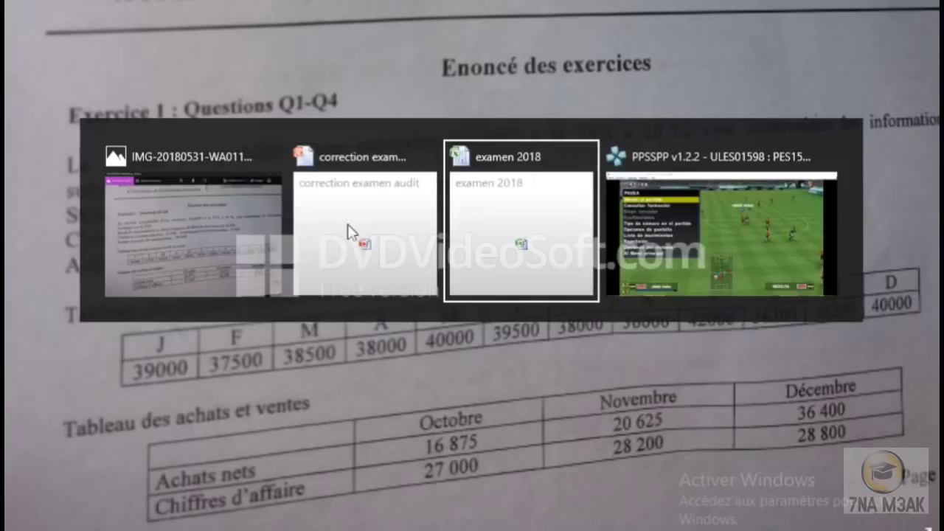
Recheck the client credit duration calculation in cell J4 and the Q3 answer letter in K4
double_click(366, 127)
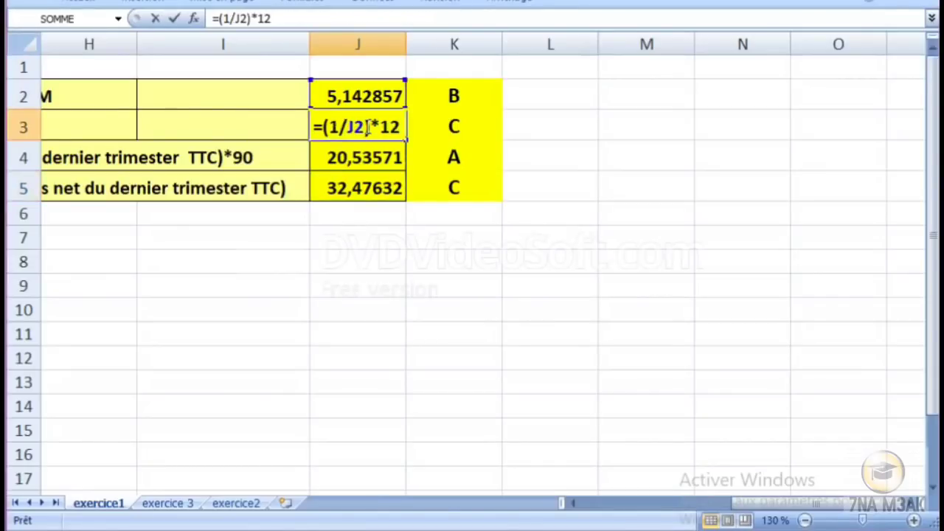
double_click(371, 156)
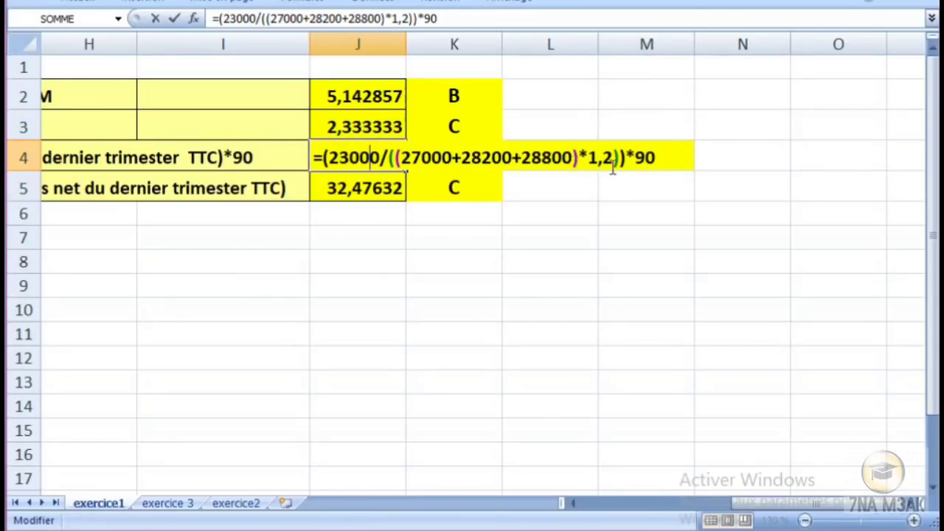
key(Return)
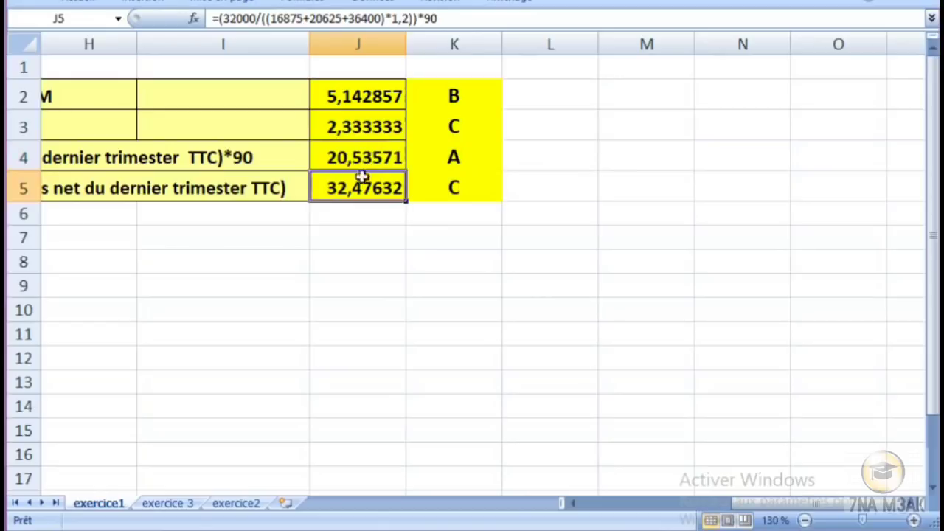
click(455, 158)
click(353, 165)
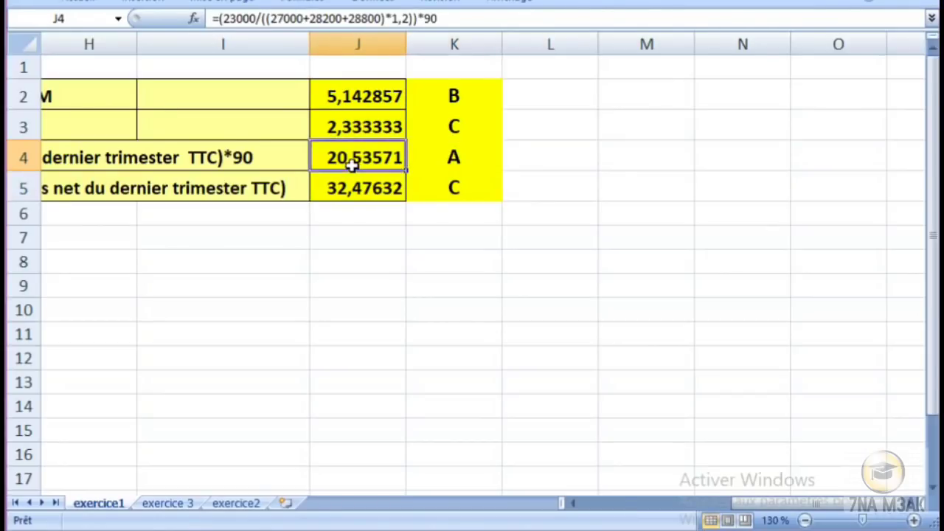
Review the Q4 supplier credit duration question and its complete written formula in row 5
key(Left)
key(Left)
key(Left)
key(Left)
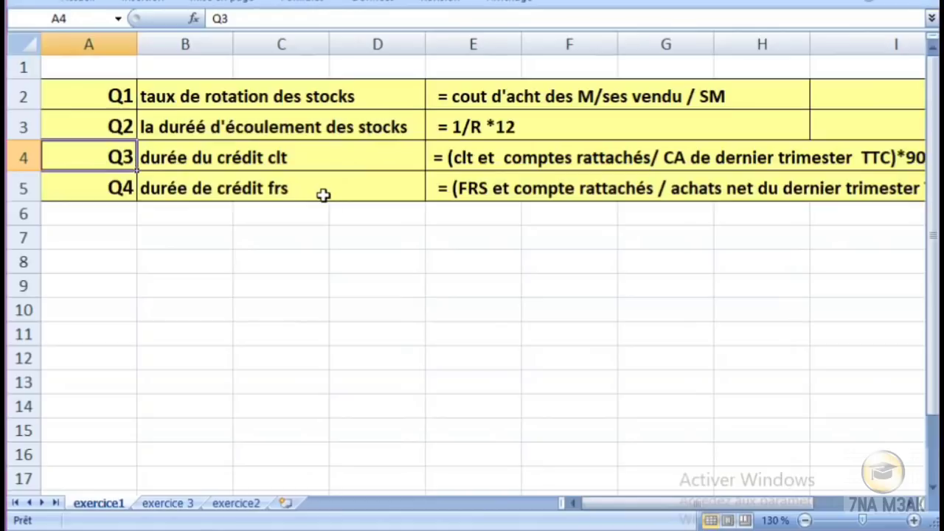
click(531, 209)
key(Right)
key(Right)
key(Right)
key(Right)
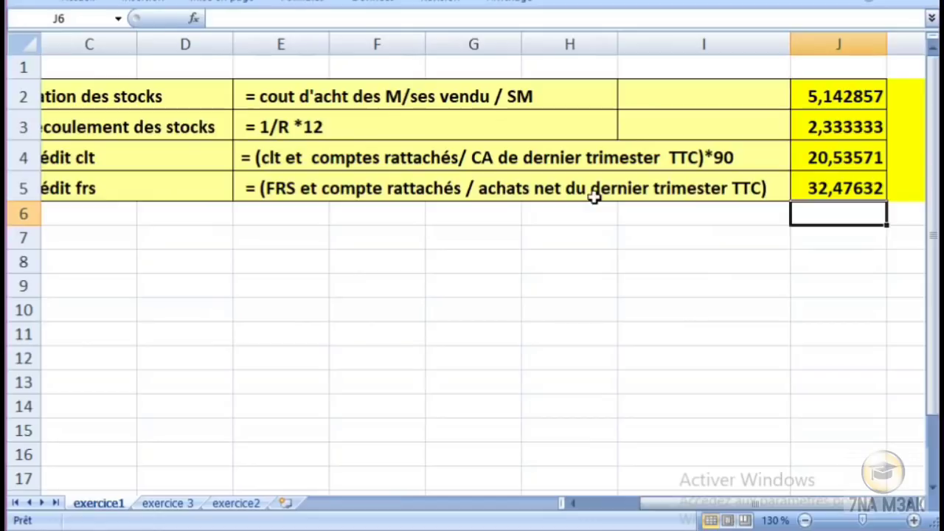
Try to append *90 to the written supplier credit duration formula in cell E5
click(764, 188)
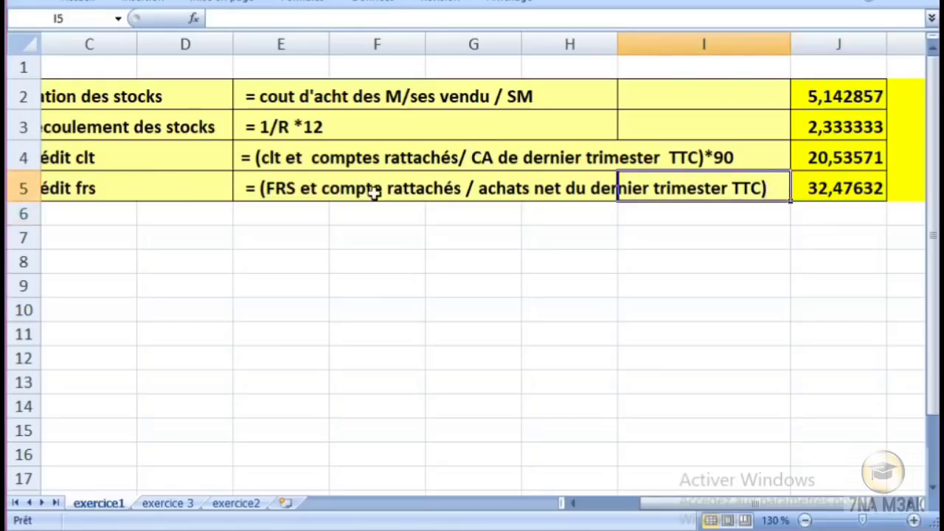
double_click(312, 190)
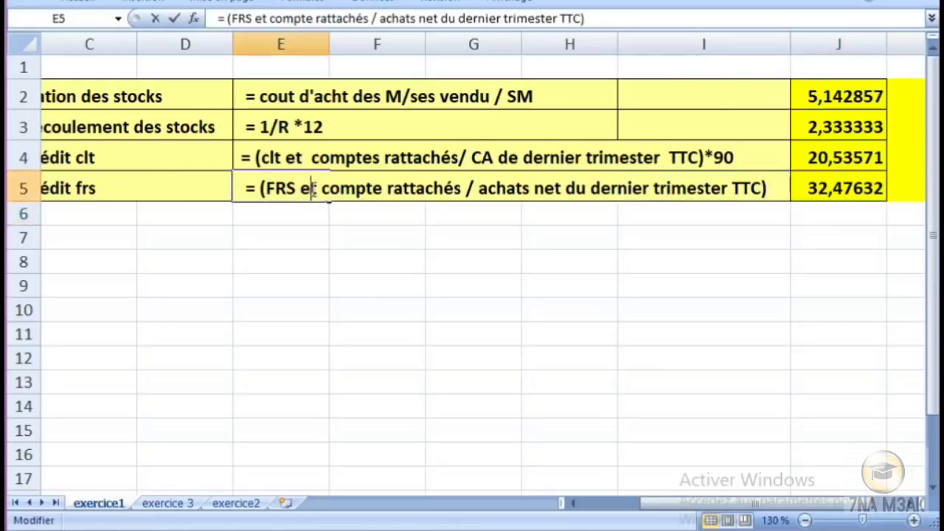
click(768, 188)
text(*9)
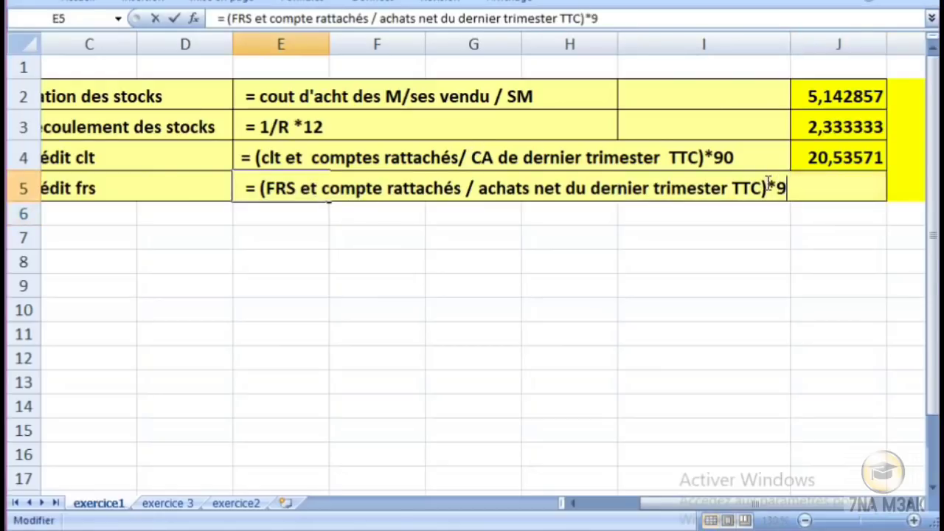
text(0)
key(BackSpace)
key(BackSpace)
key(BackSpace)
key(Return)
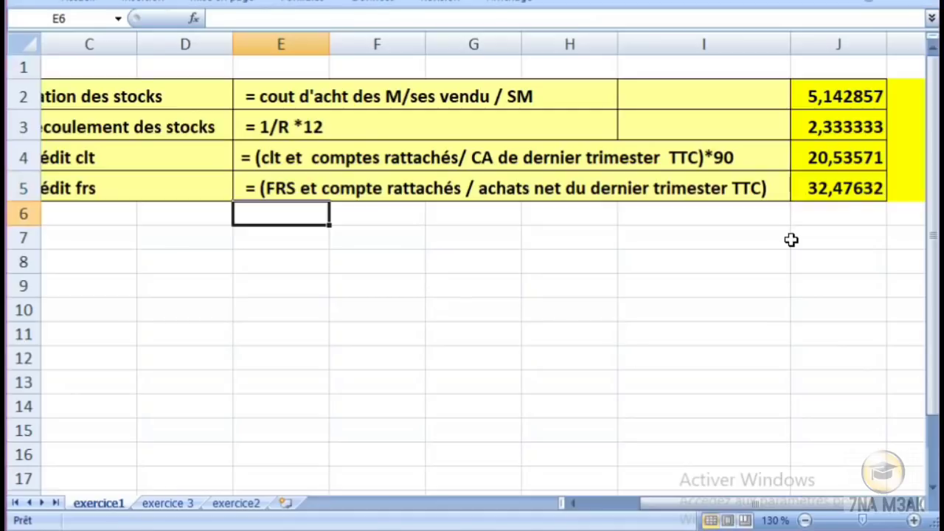
Examine the full supplier credit duration calculation in cell J5 and check the Q4 answer letter in K5
double_click(824, 192)
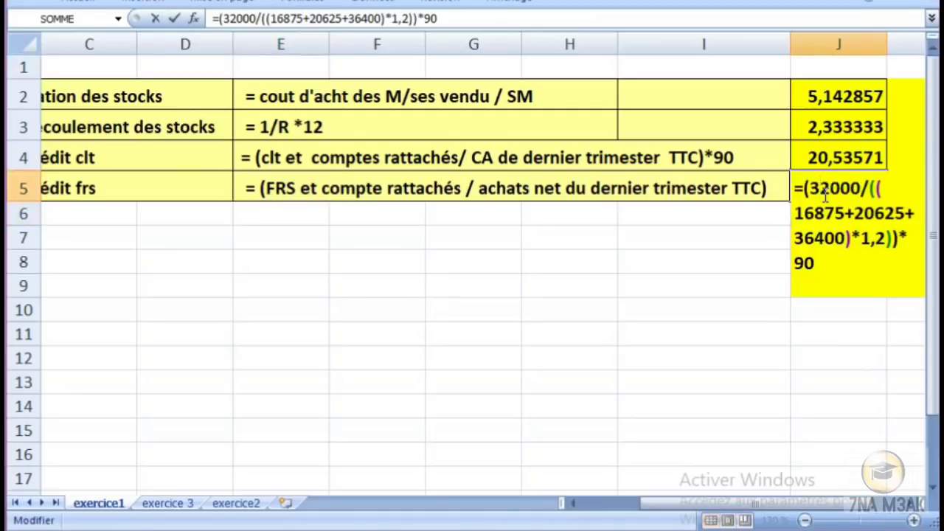
key(Return)
key(Right)
key(Right)
key(Right)
key(Right)
key(Right)
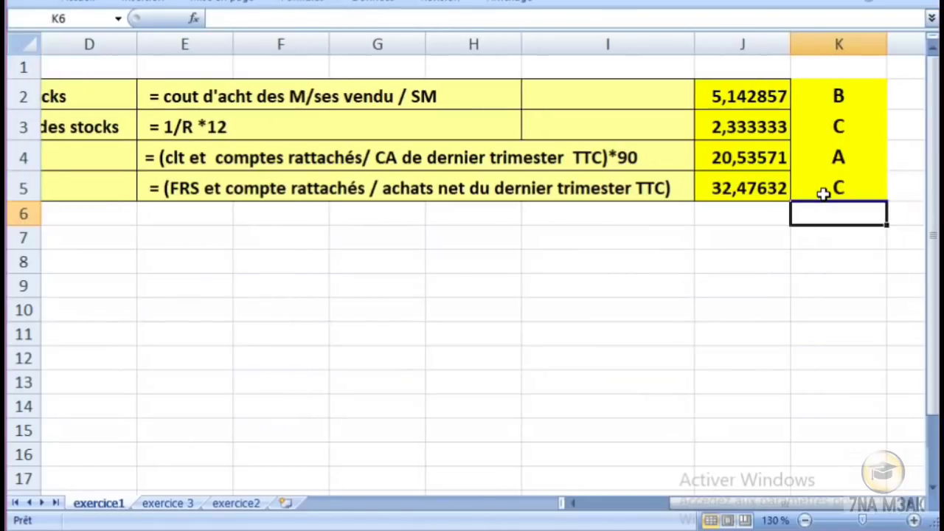
double_click(389, 189)
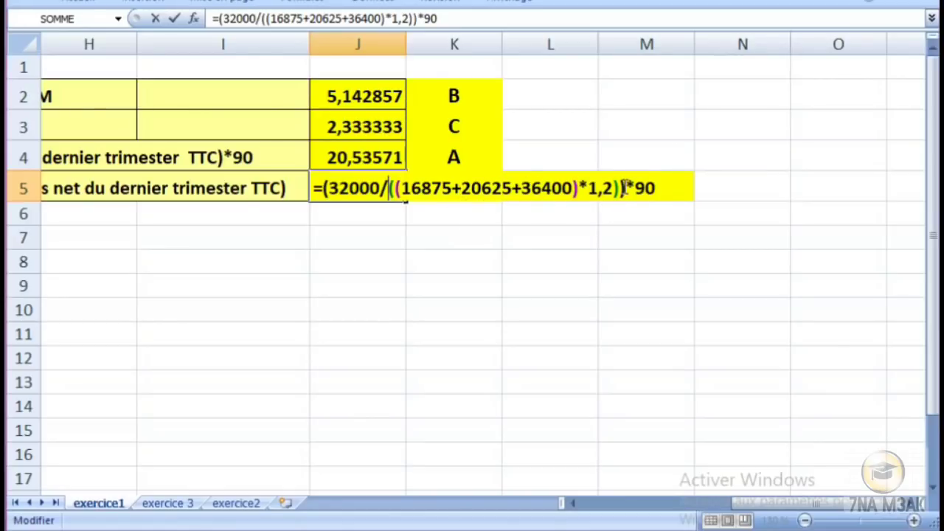
key(Return)
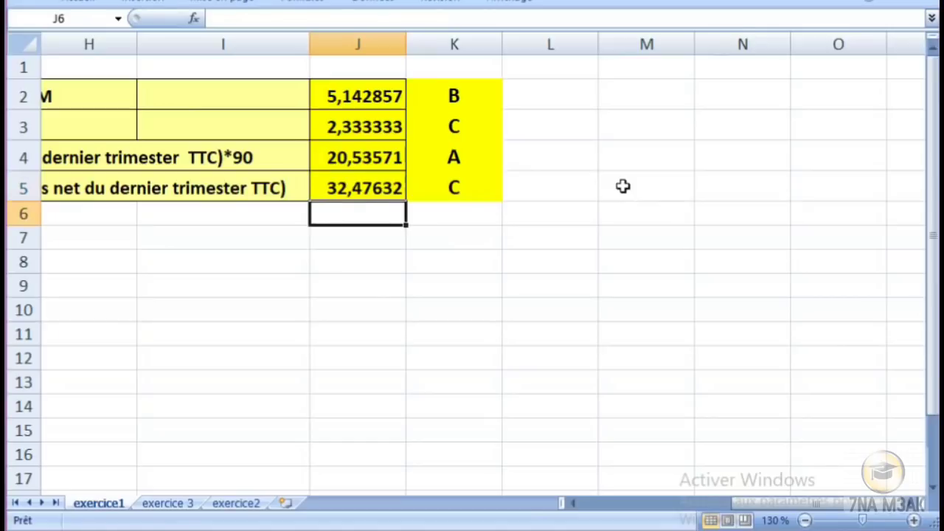
click(467, 196)
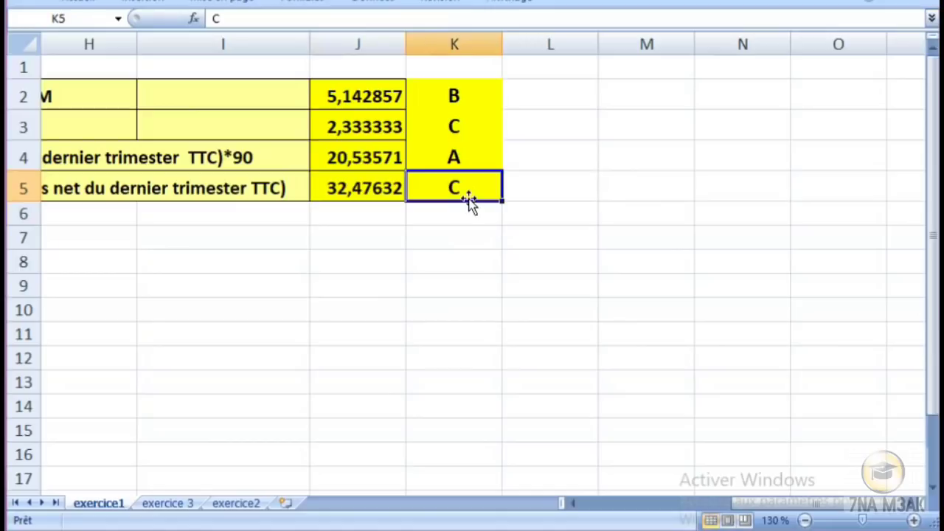
Open the exercice 3 sheet, and switch to the exam photo showing the account balances table, enlarged from account 6111 onward
click(186, 503)
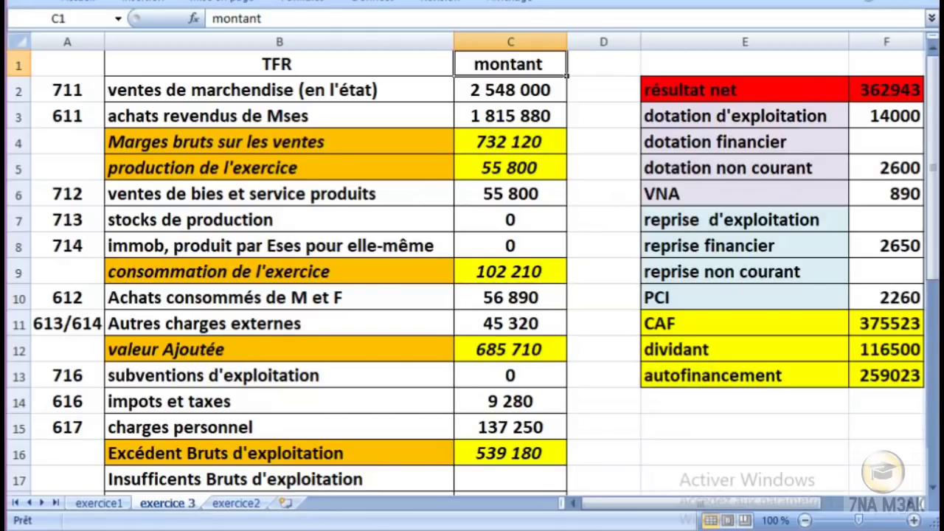
key(alt+Tab)
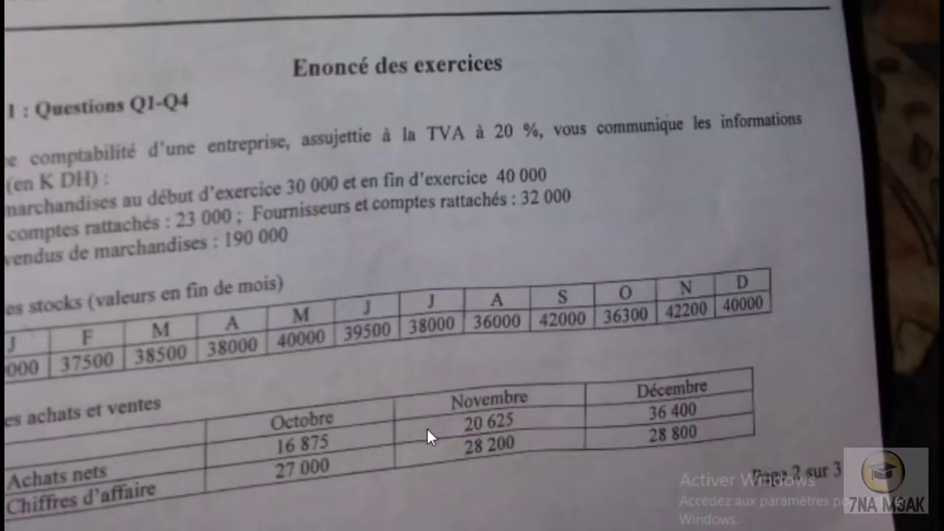
scroll(427, 428, down, 3)
key(Right)
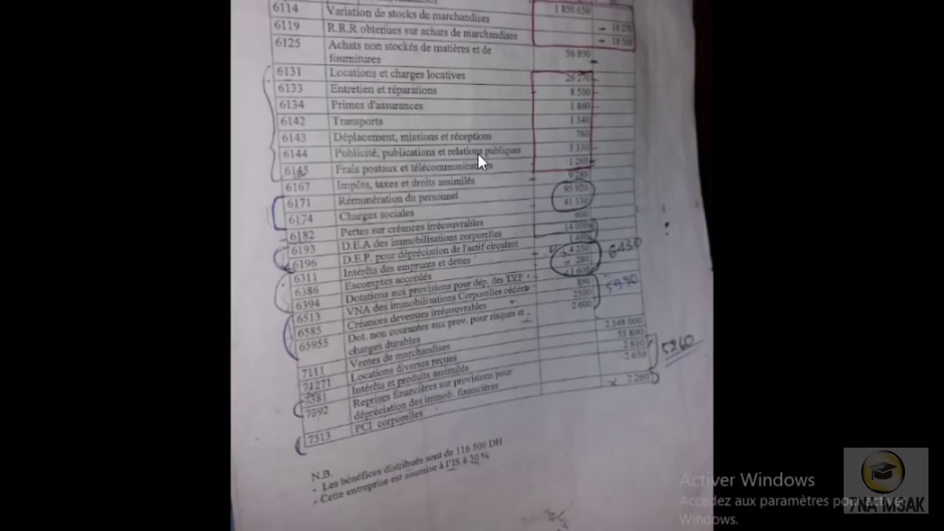
scroll(477, 151, up, 3)
drag(477, 152, 442, 377)
drag(435, 247, 438, 331)
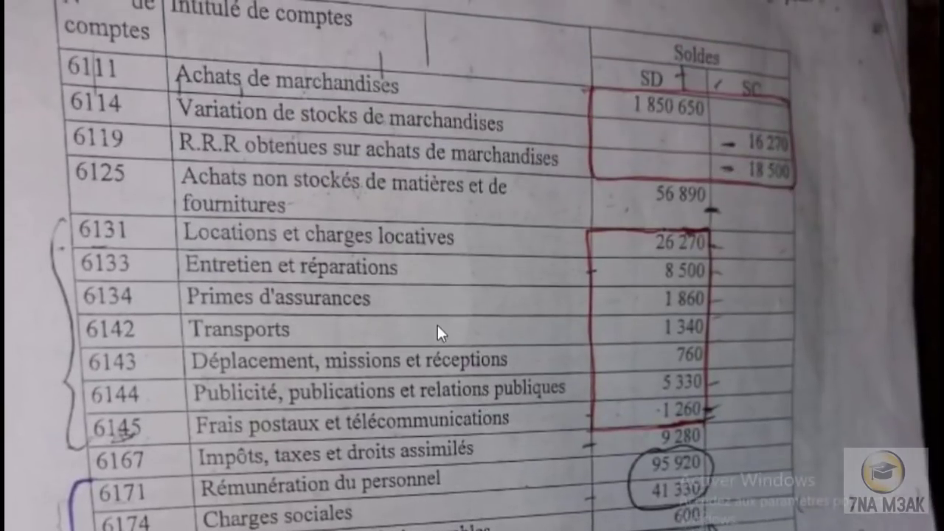
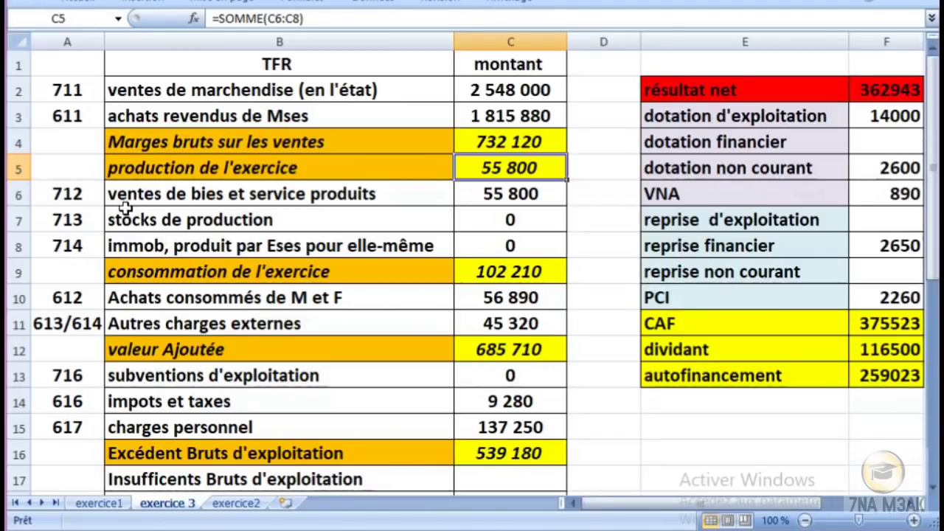
Switch to the exam photo to review the class 7 income accounts, and return to the TFR table in the workbook
key(alt)
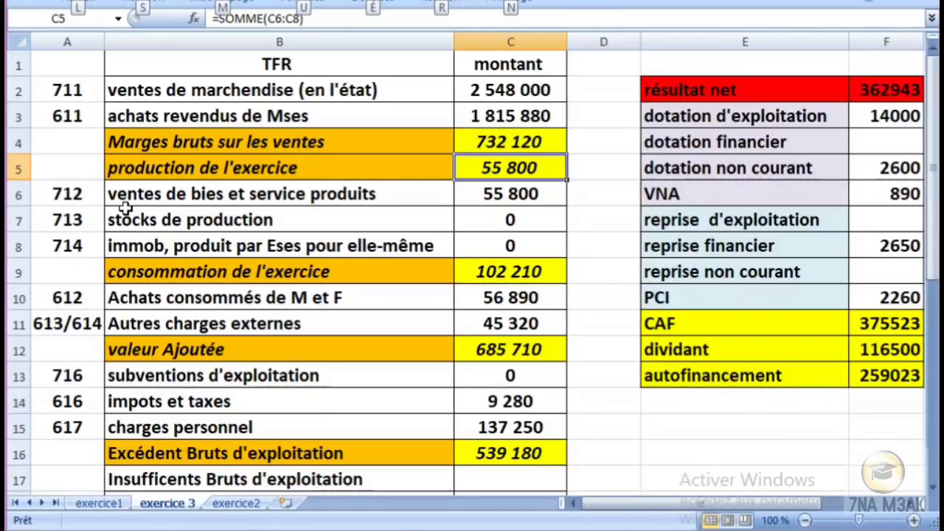
key(alt+Tab)
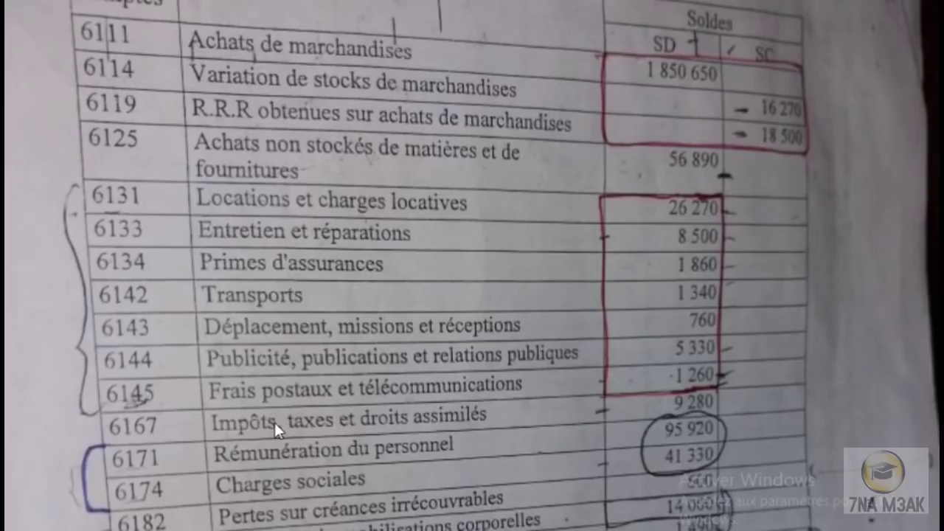
scroll(273, 421, down, 5)
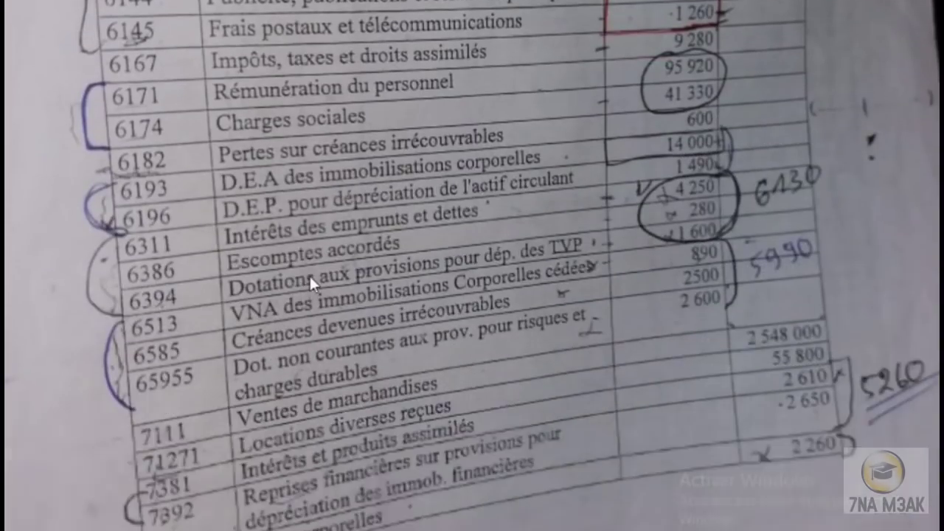
drag(309, 274, 304, 207)
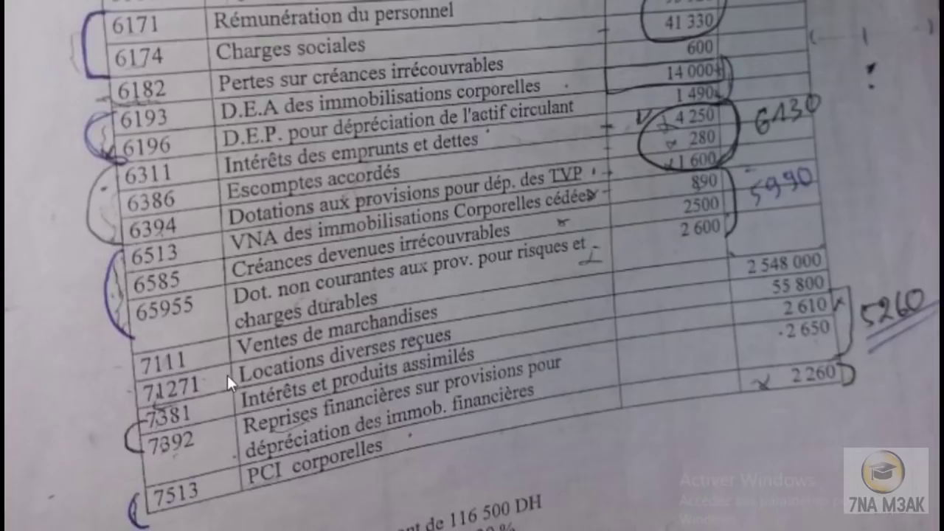
key(alt+Tab)
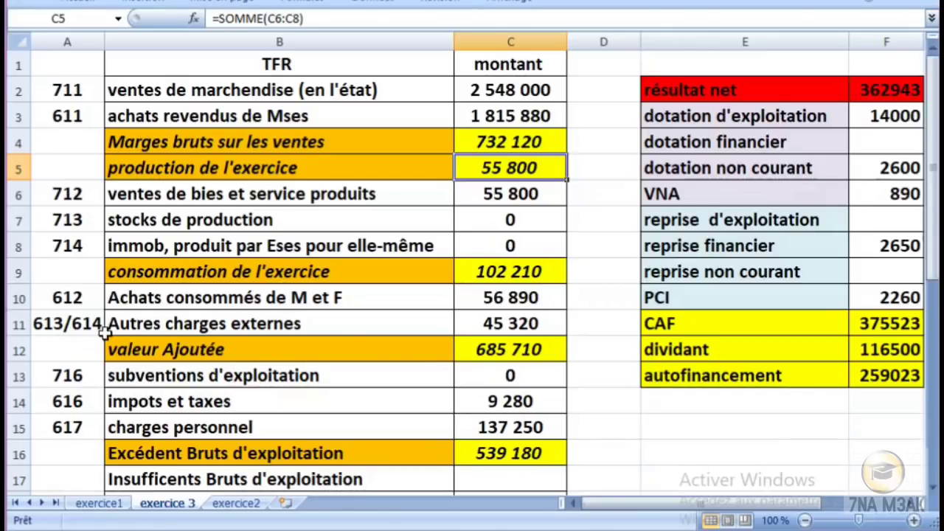
Check the external charges accounts 6131 to 6145 in the exam photo, and return to the workbook's TFR table
key(alt+Tab)
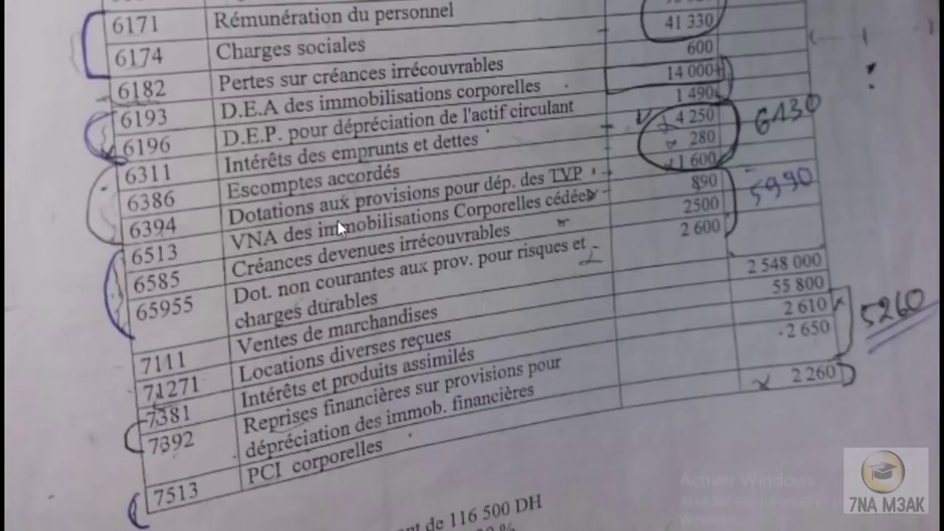
drag(337, 219, 309, 438)
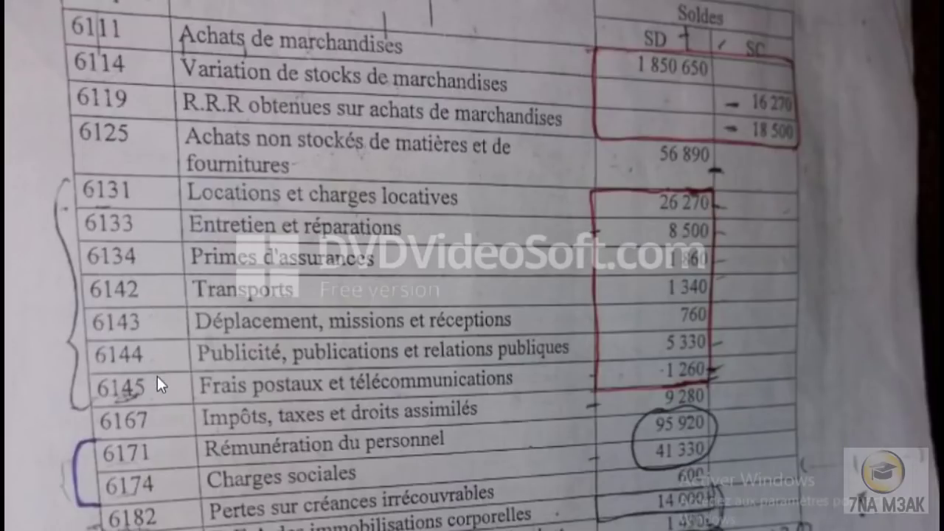
key(alt+Tab)
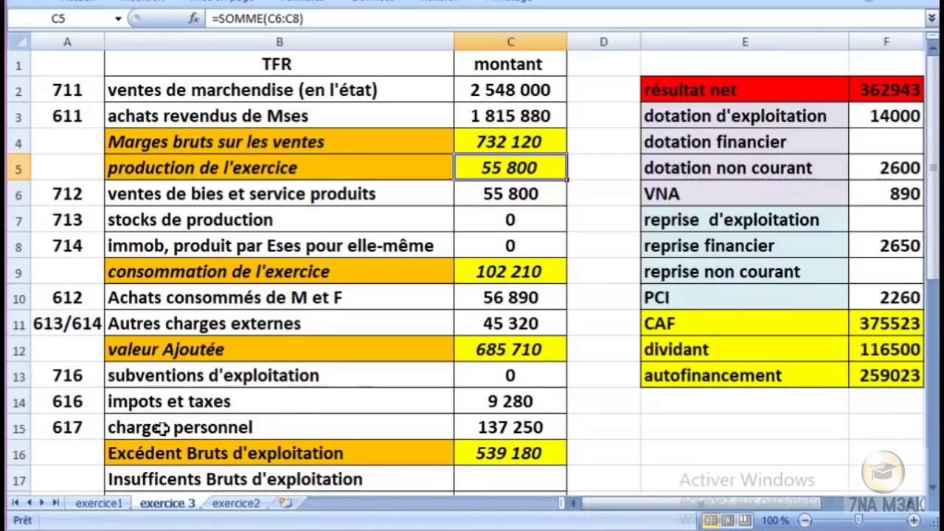
Check the taxes and personnel charges accounts 6167, 6171 and 6174 in the exam photo, and return to the workbook
key(alt+Tab)
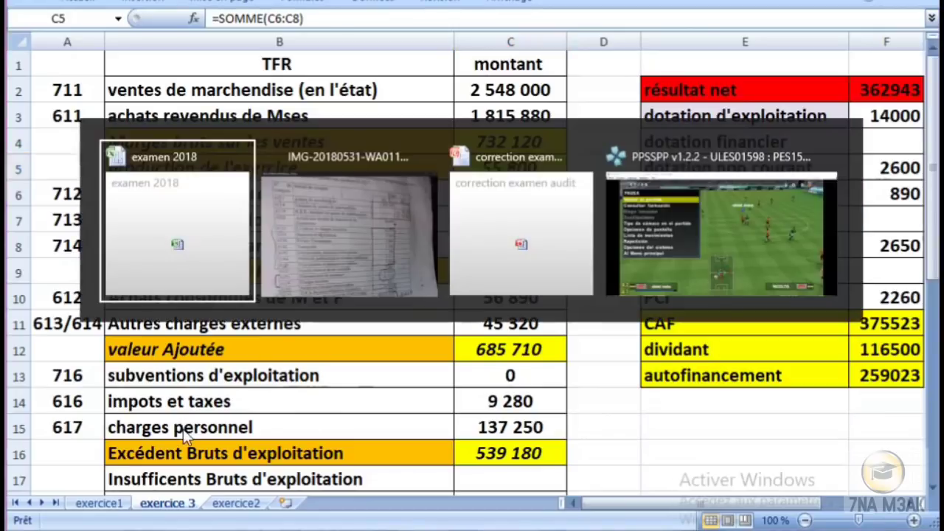
key(alt+Tab)
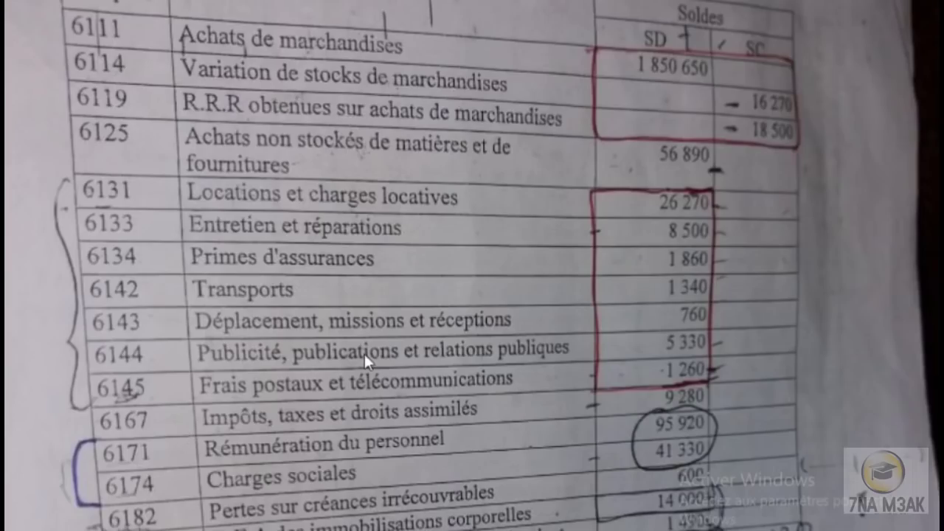
drag(364, 351, 370, 297)
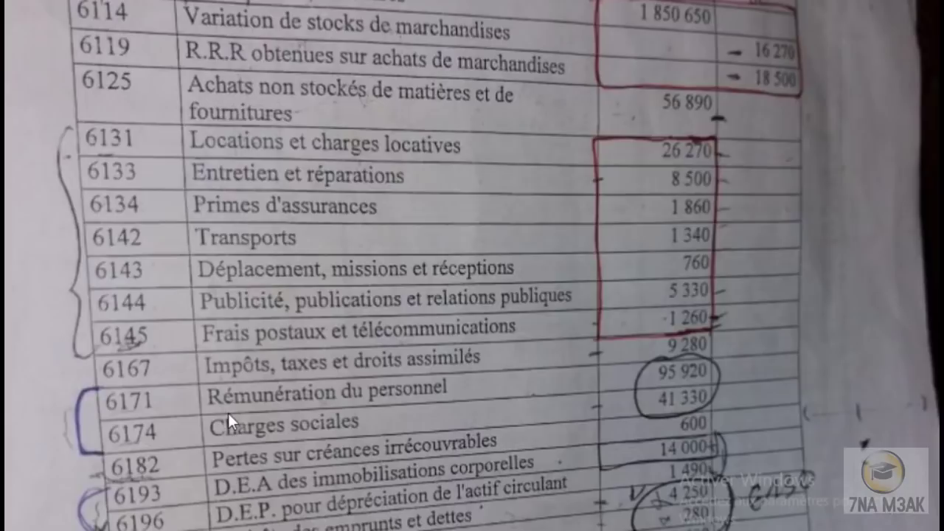
key(alt+Tab)
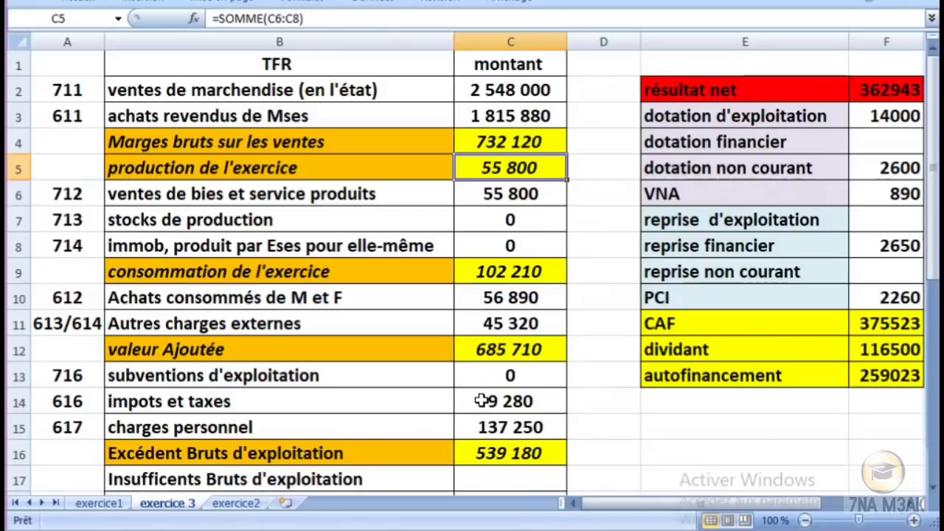
Examine the Excédent Bruts d'exploitation formula in cell C16 and the operating result rows down to produit financier in row 23
click(489, 454)
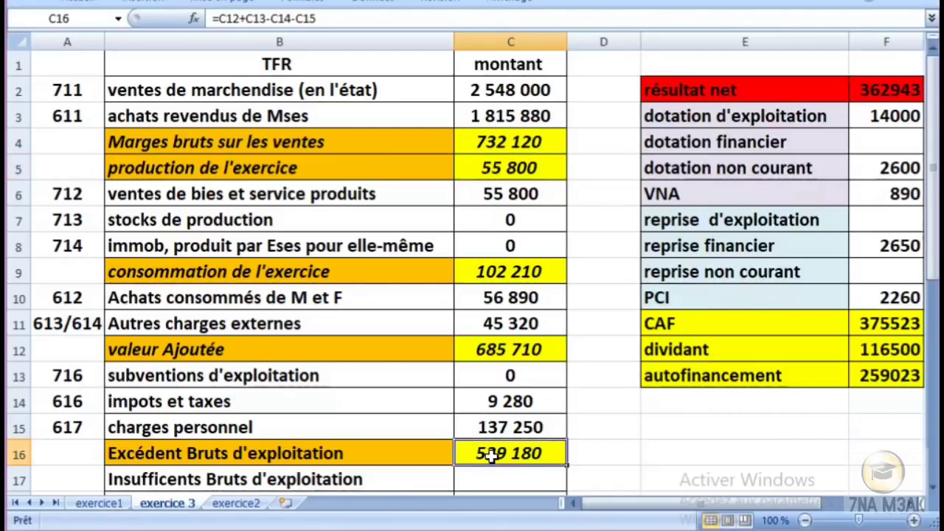
key(Down)
key(Down)
key(Down)
key(Down)
key(Down)
key(Down)
key(Down)
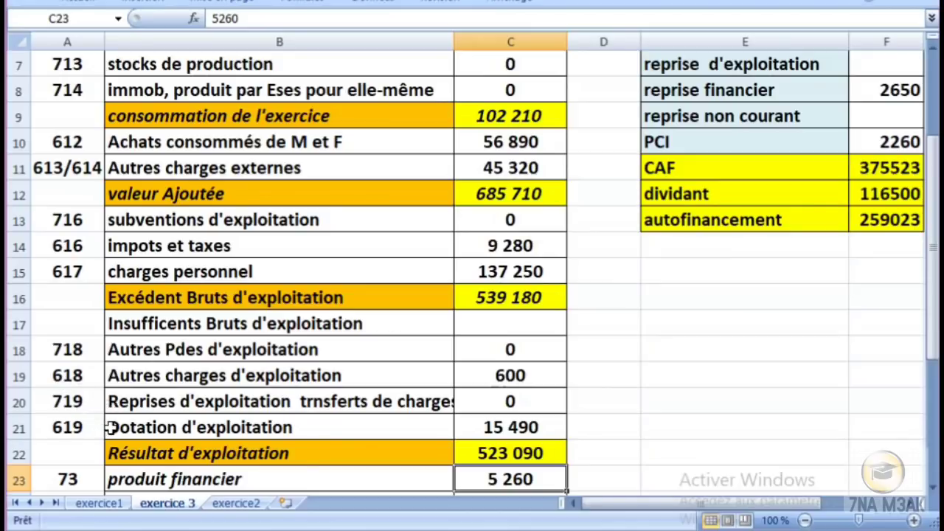
Switch to the exam photo to check the other operating charges, allowances and reversals accounts, and return to the workbook
key(alt+Tab)
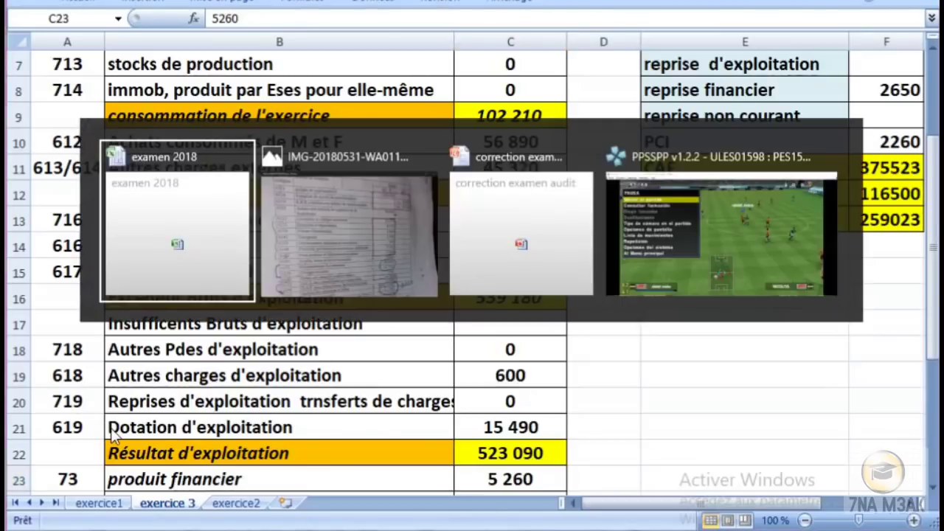
key(alt+Tab)
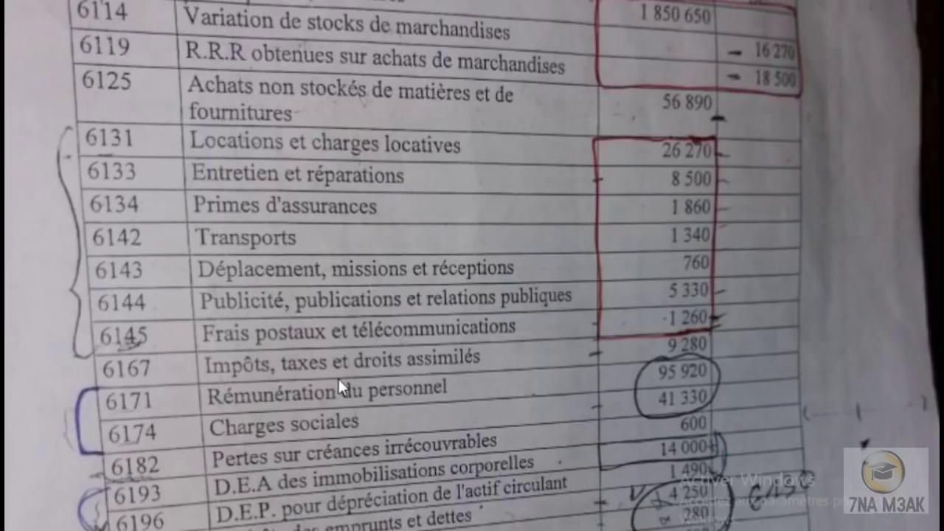
drag(338, 377, 340, 299)
drag(271, 411, 288, 379)
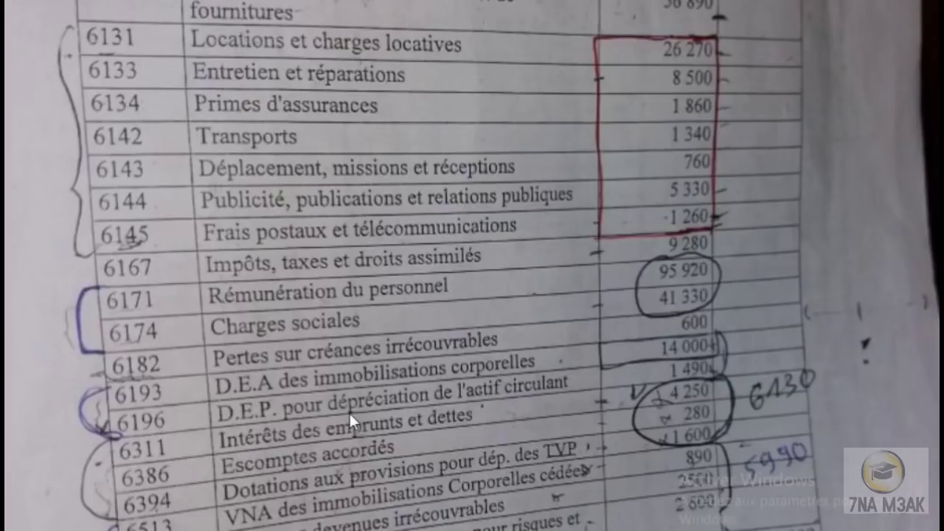
scroll(349, 410, down, 3)
scroll(305, 495, down, 3)
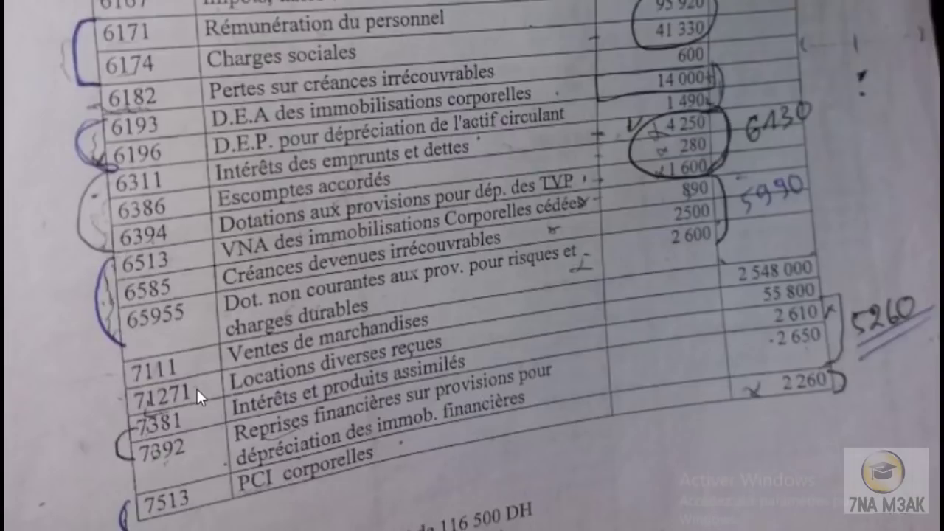
key(alt+Tab)
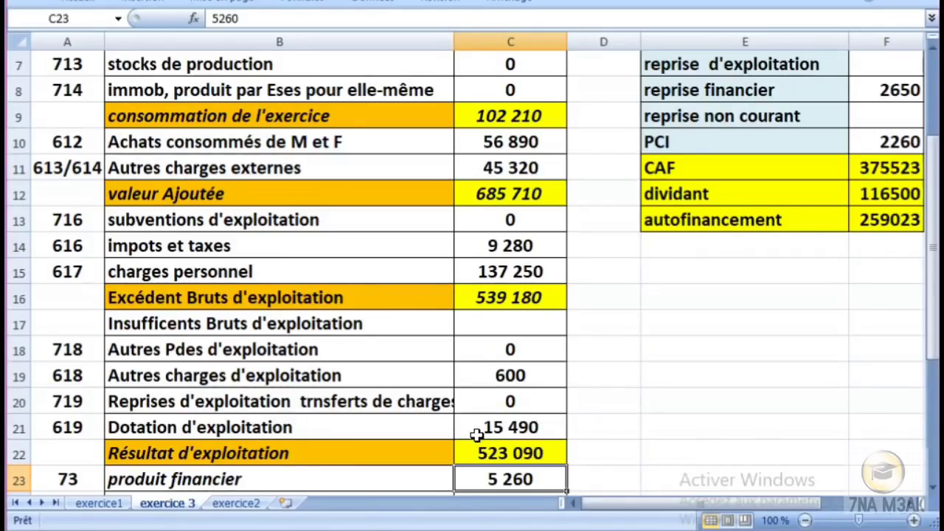
Examine the Résultat d'exploitation formula in cell C22 and the financial income and charge amounts in C23 and C24
click(522, 455)
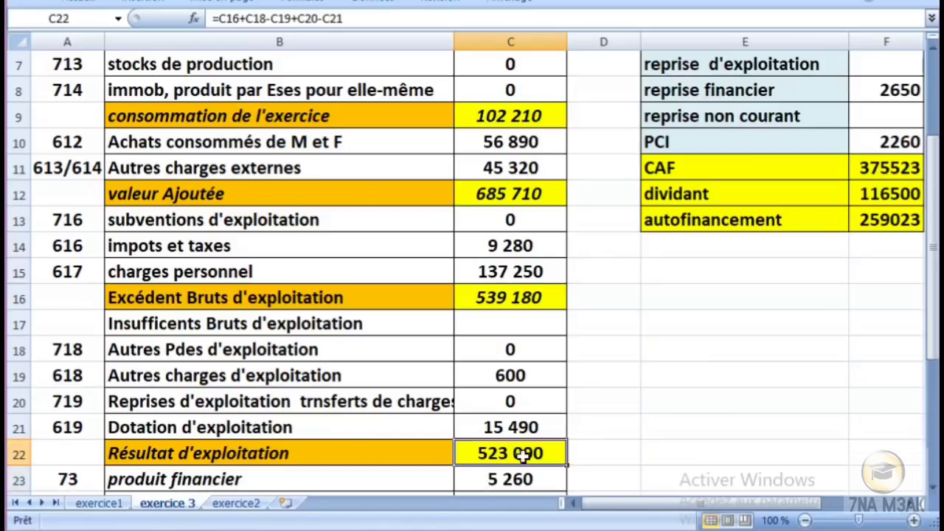
key(Down)
key(Down)
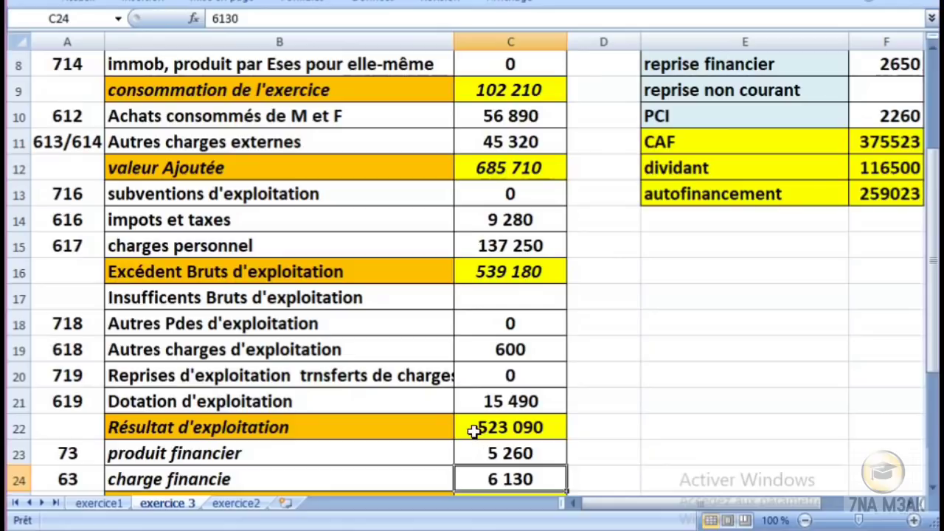
Examine the résultat financier and résultat courant formulas in C25 and C26, and switch to the exam photo
key(Down)
key(Down)
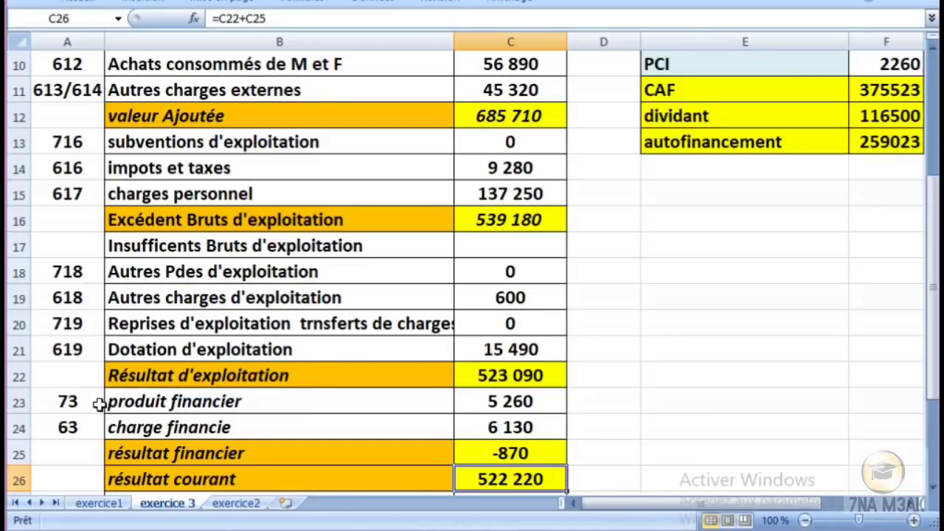
key(alt+Tab)
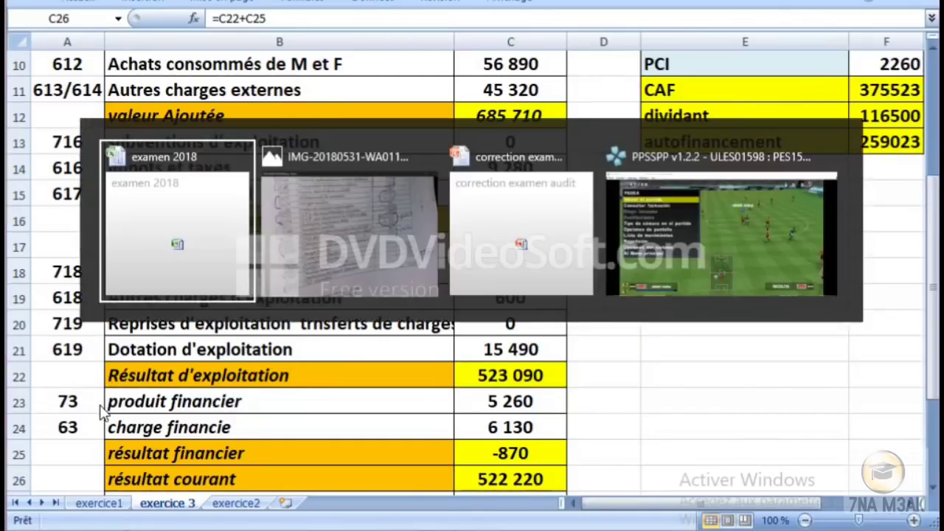
key(alt+Tab)
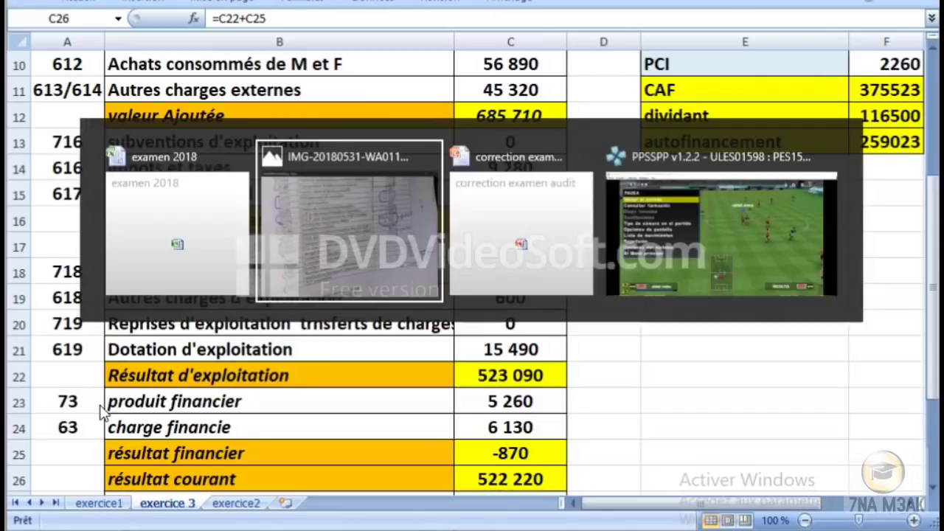
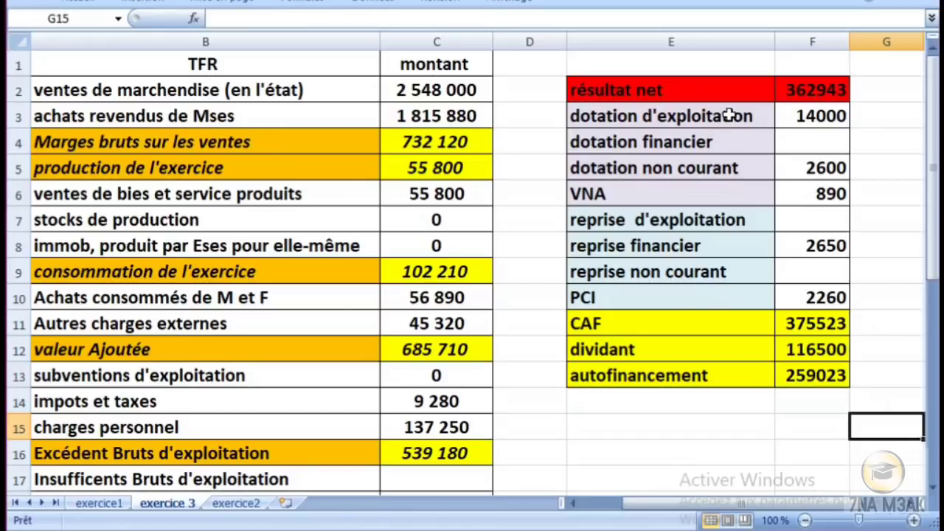
Find the accounts page among the exam photos, check the D.E.A allowance in account 6193, and return to the workbook
key(alt+Tab)
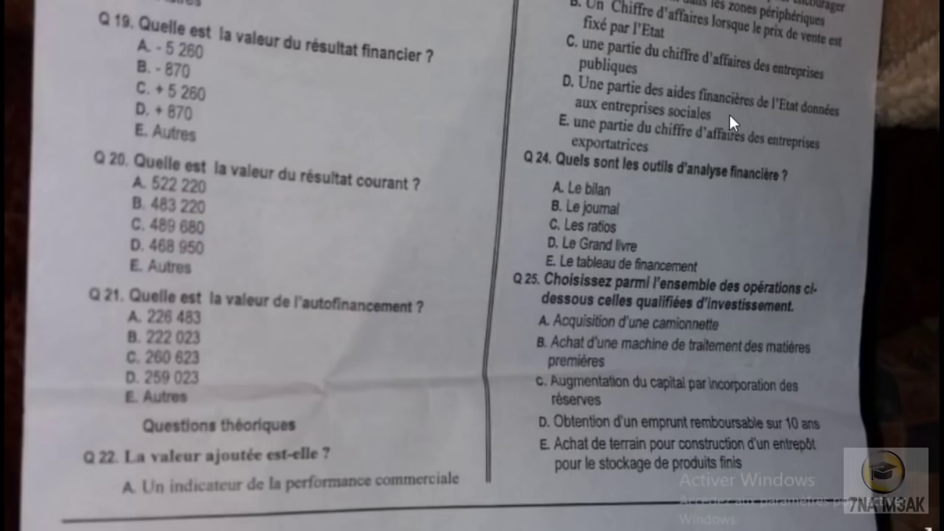
scroll(682, 171, down, 3)
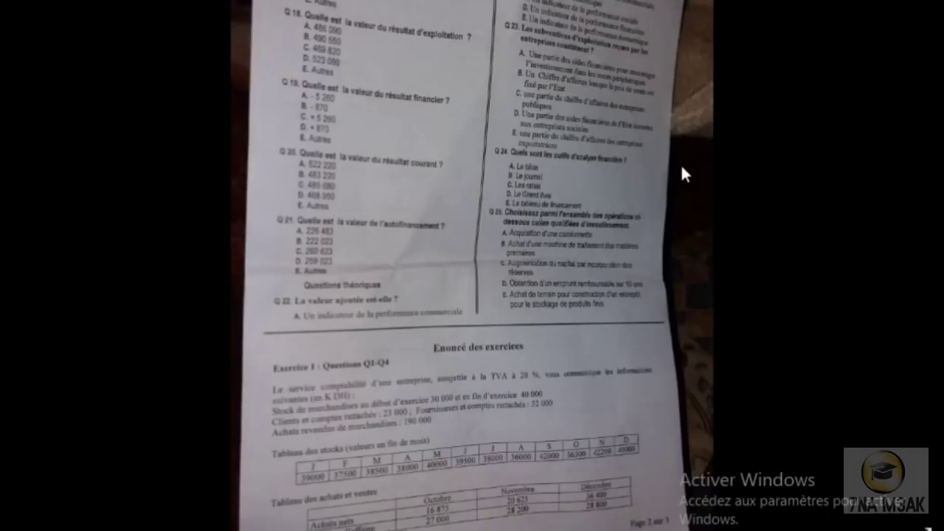
key(Right)
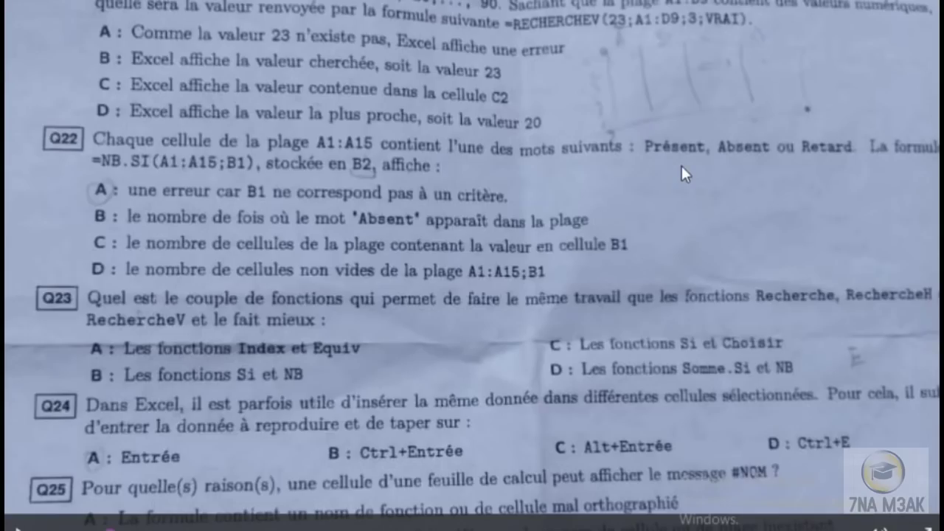
key(Right)
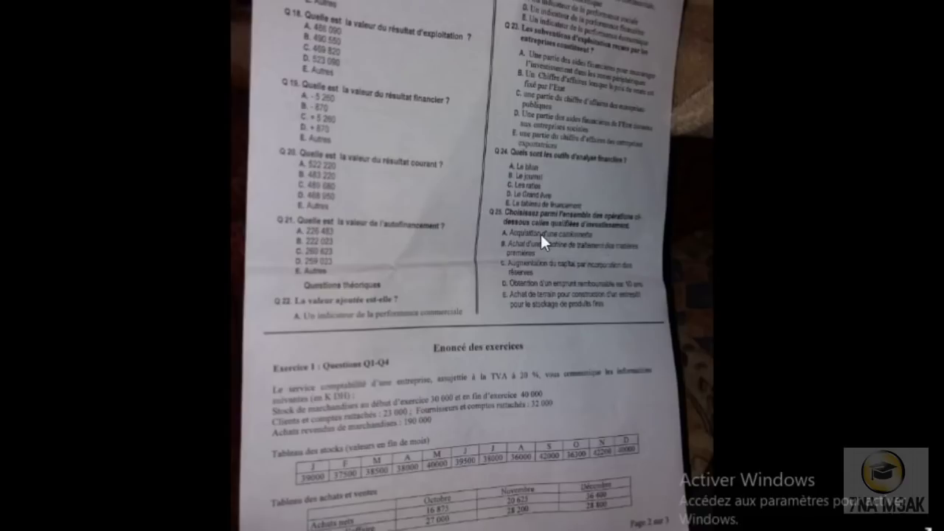
key(Right)
key(Right)
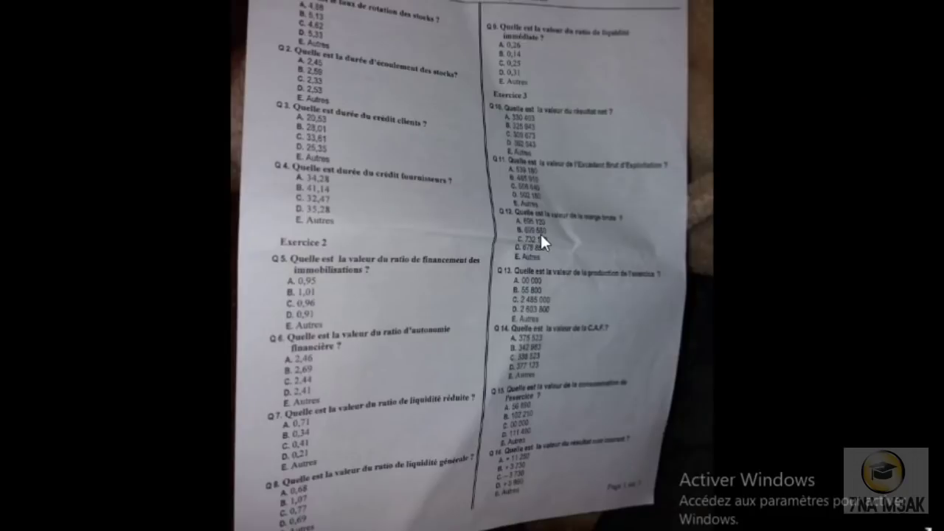
key(Right)
scroll(539, 232, up, 3)
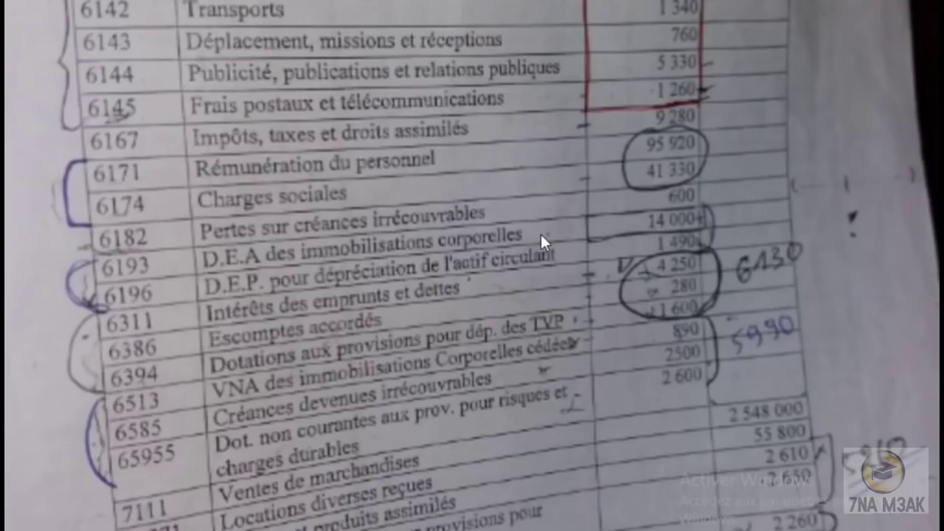
drag(541, 234, 539, 213)
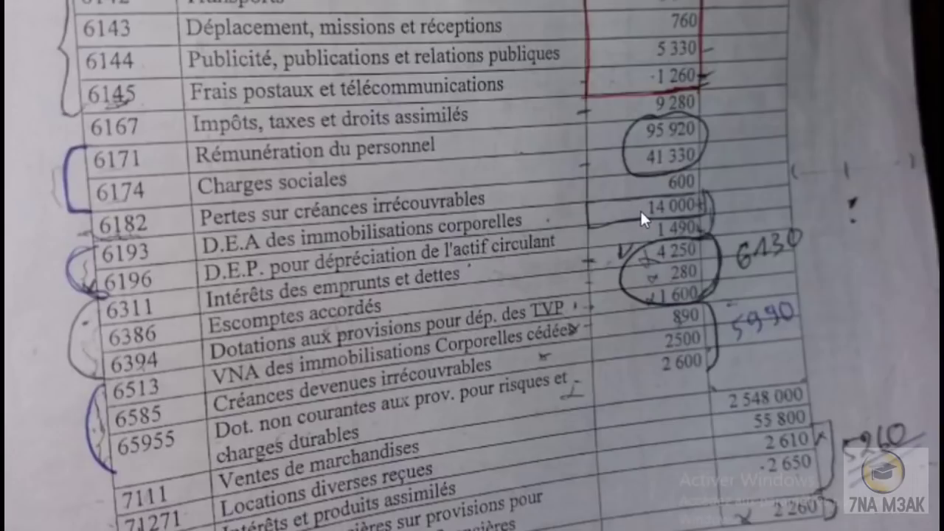
key(alt+Tab)
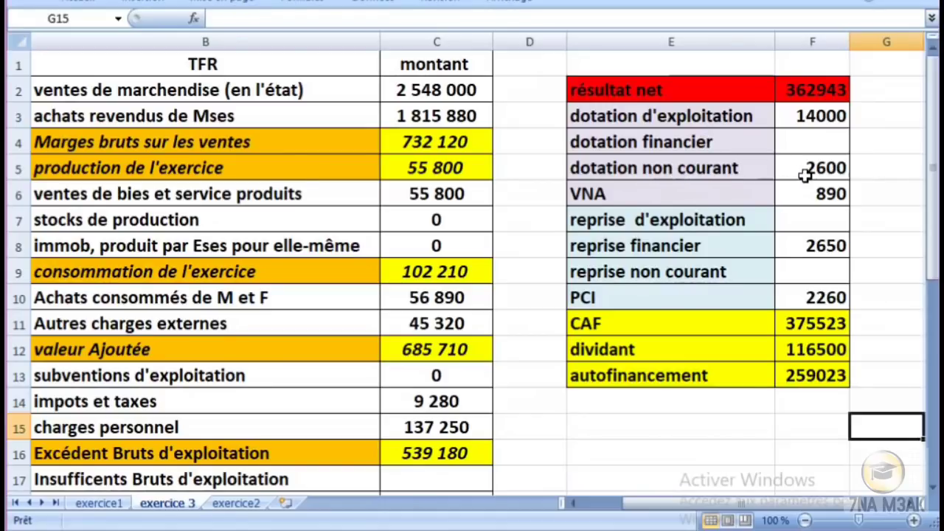
Check the VNA, non-current allowance, financial reversal and PCI accounts in the exam photo, and return to the workbook
key(alt+Tab)
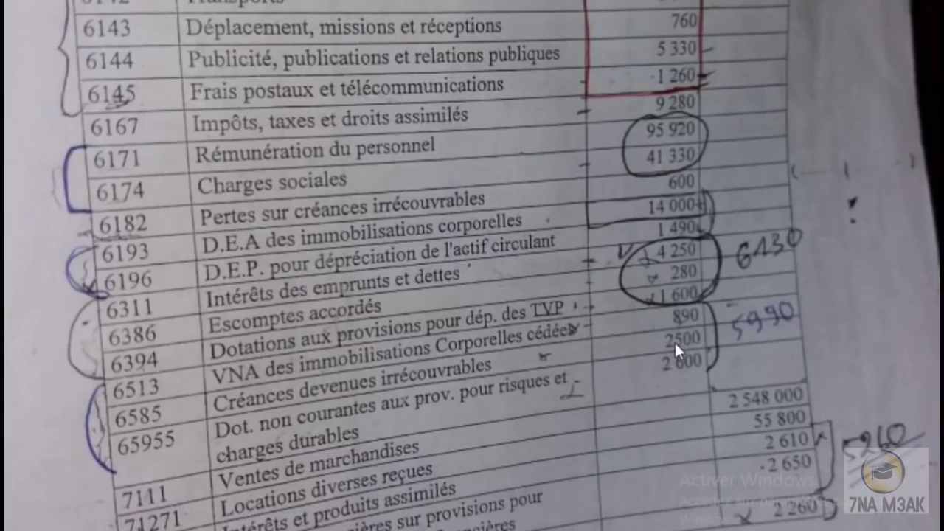
drag(495, 468, 498, 387)
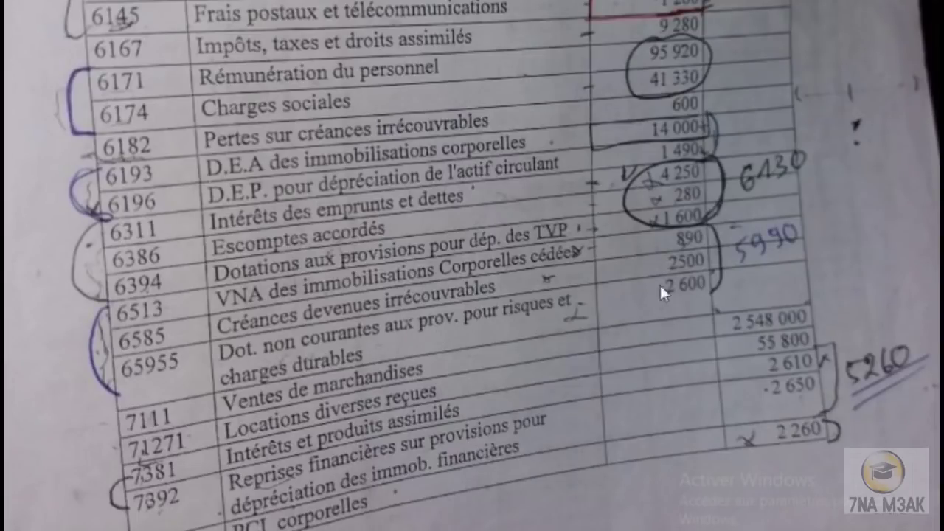
key(alt+Tab)
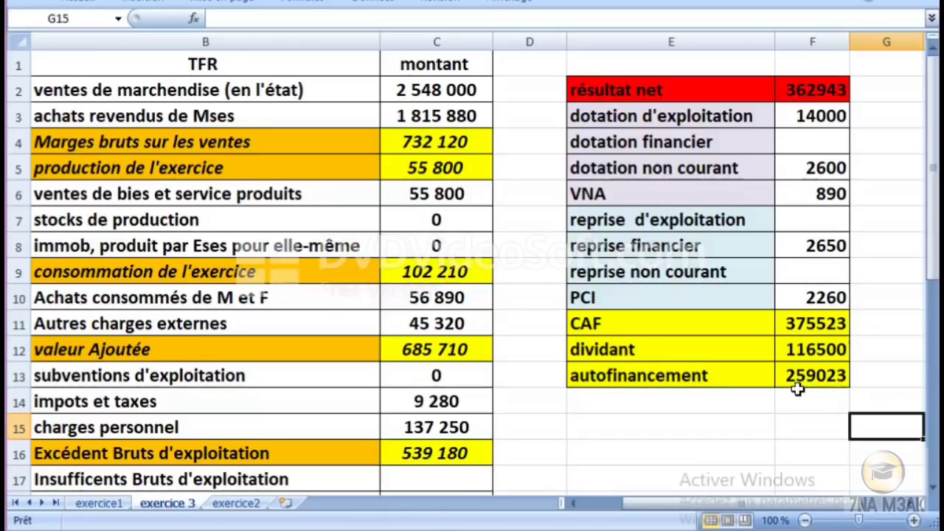
Check the distributed profits note in the exam photo and compare the Q21 answer options with the autofinancement in F13
key(alt+Tab)
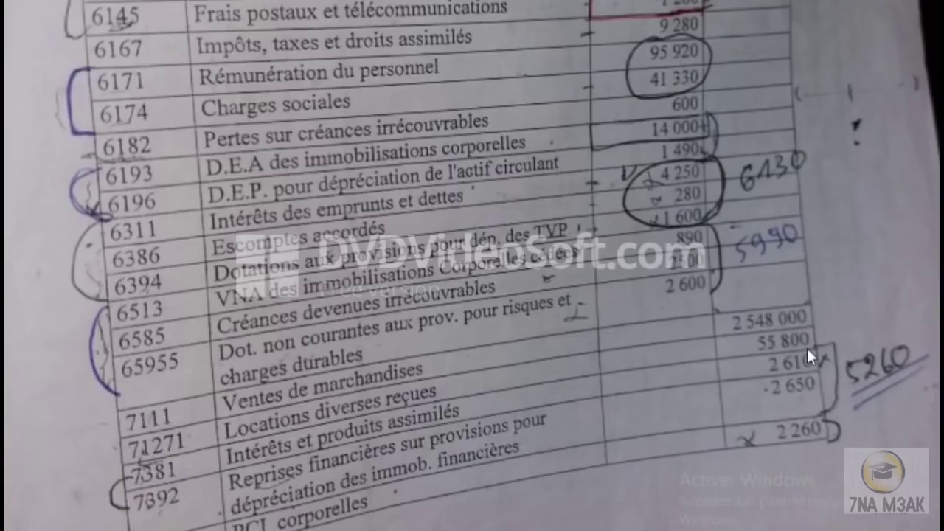
scroll(806, 346, down, 5)
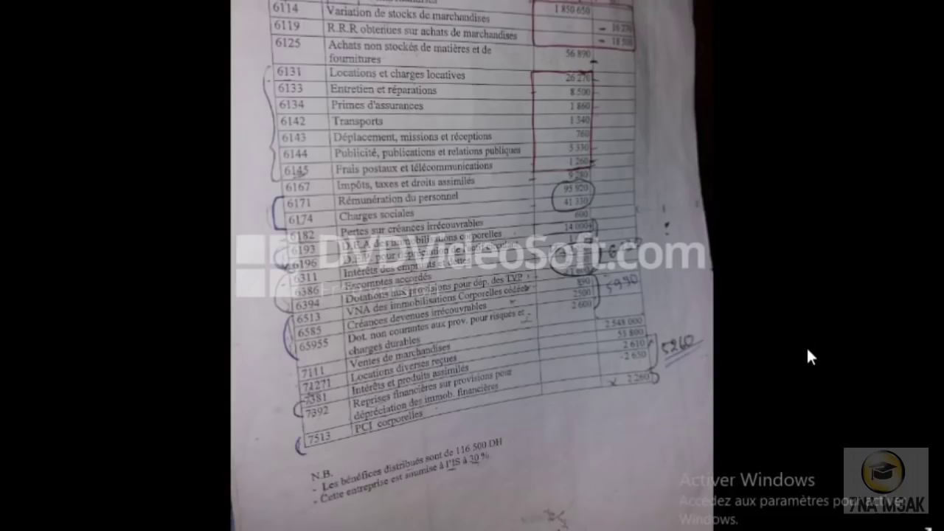
key(Right)
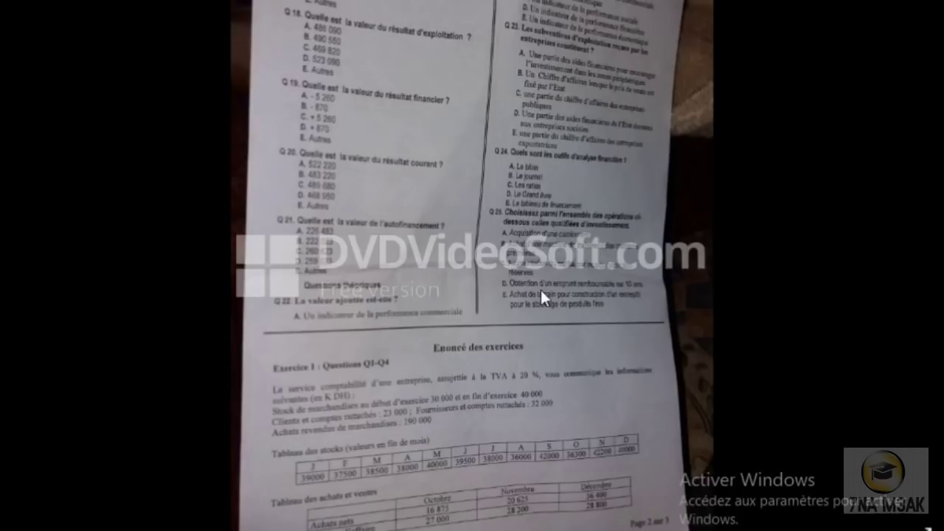
scroll(541, 292, up, 4)
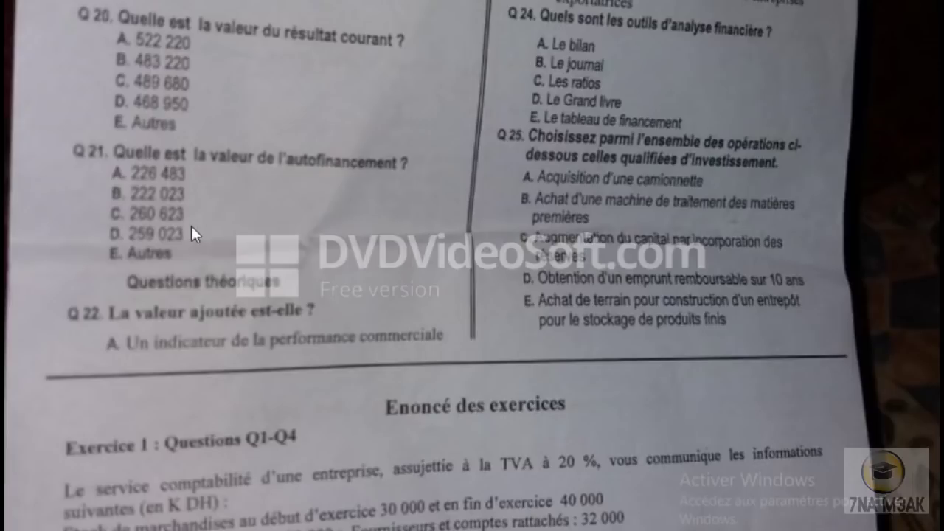
key(alt+Tab)
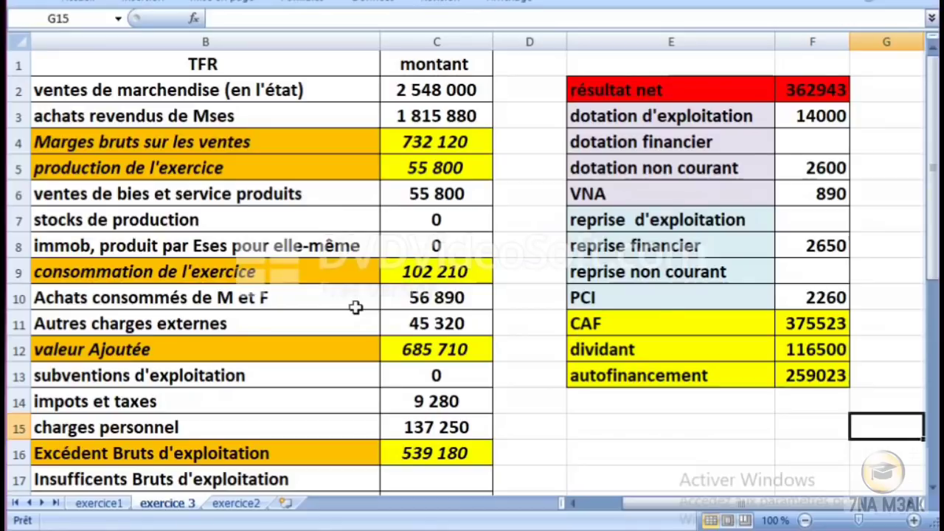
key(alt+Tab)
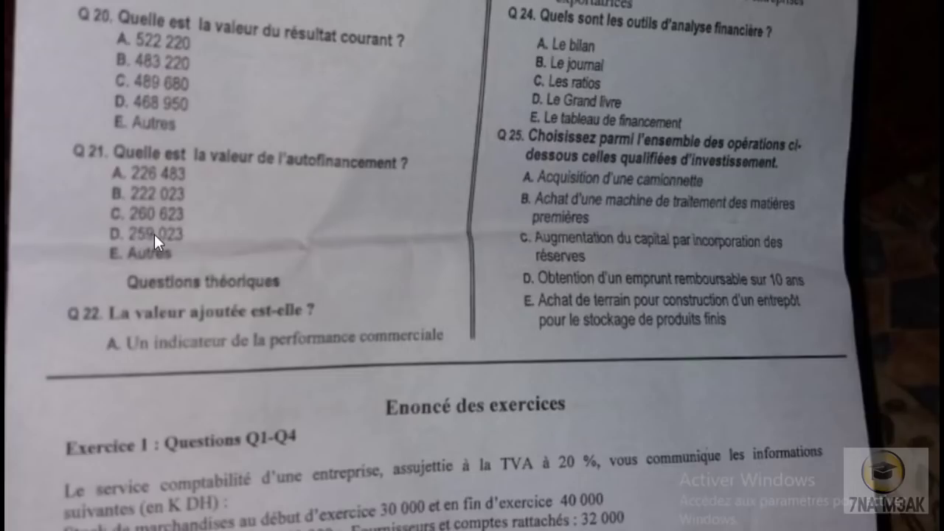
Find question Q14 in the exam photos and compare its answer options with the CAF in cell F11
scroll(338, 284, down, 3)
key(Right)
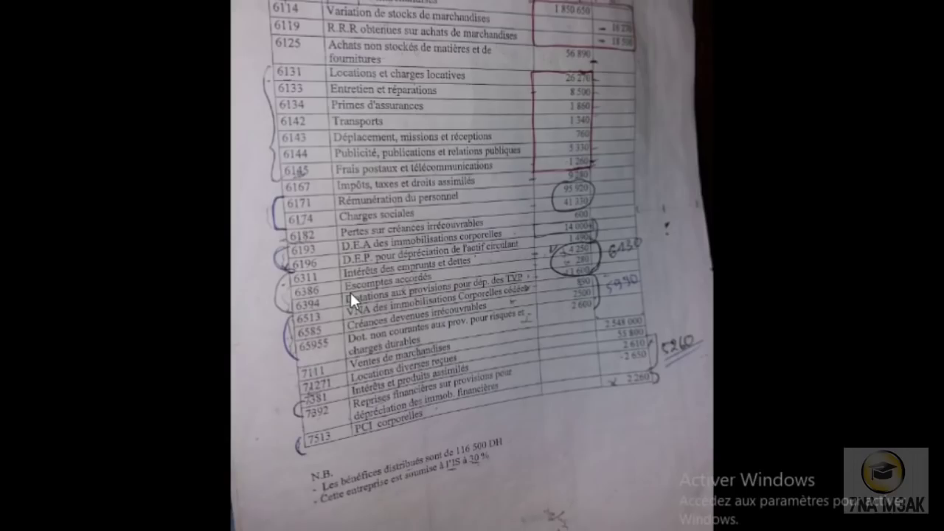
key(Left)
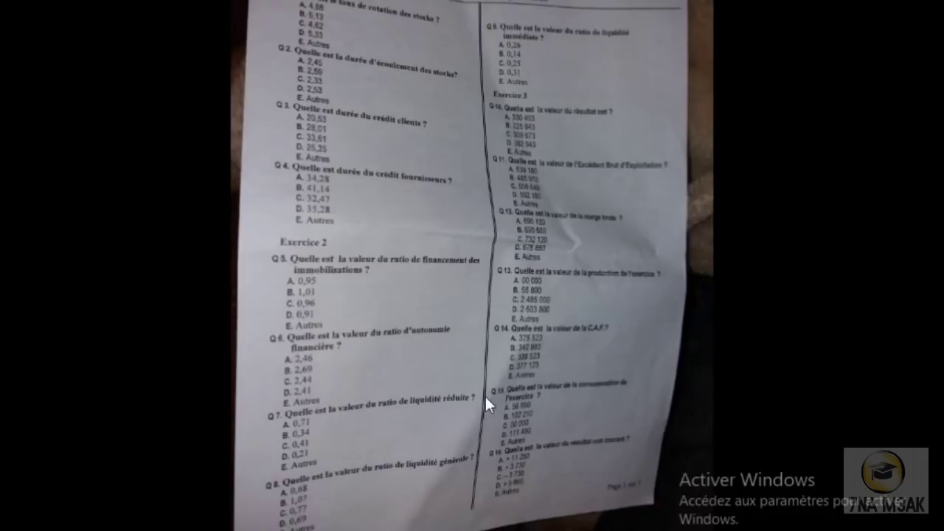
scroll(484, 395, up, 3)
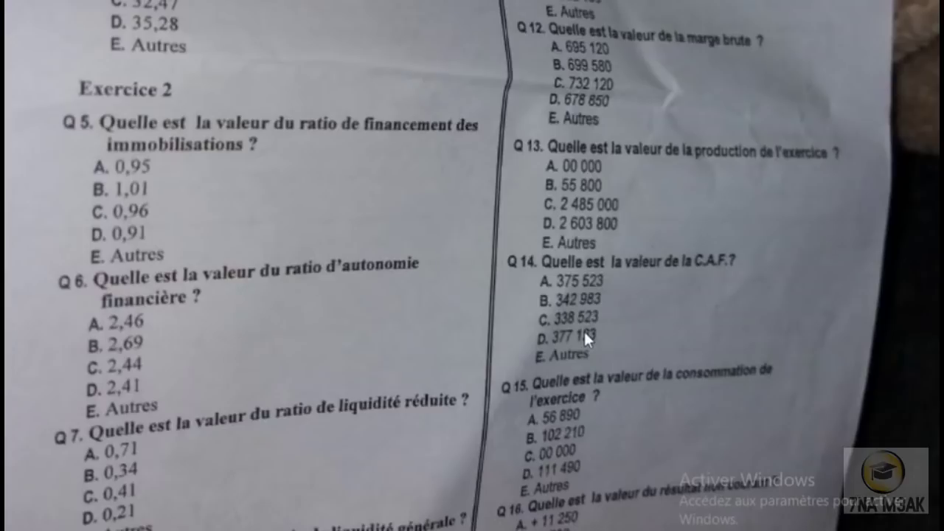
key(alt+Tab)
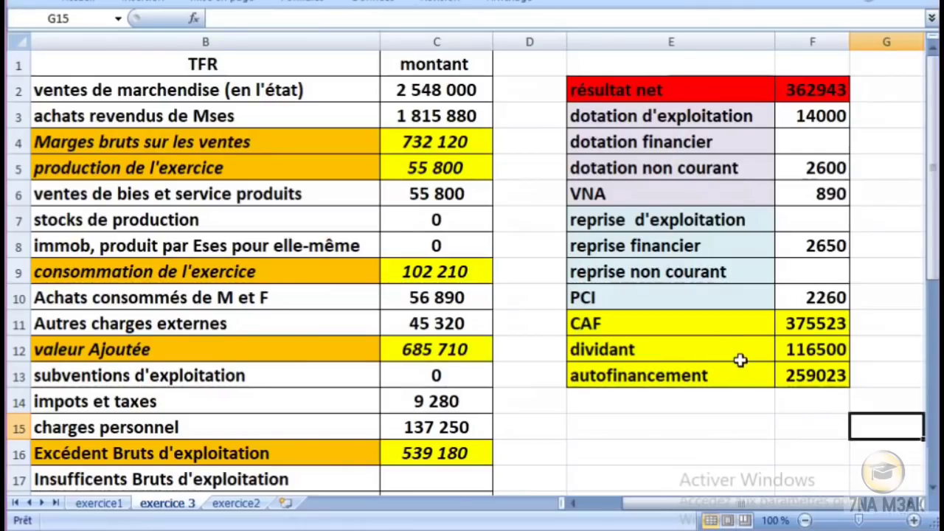
key(alt+Tab)
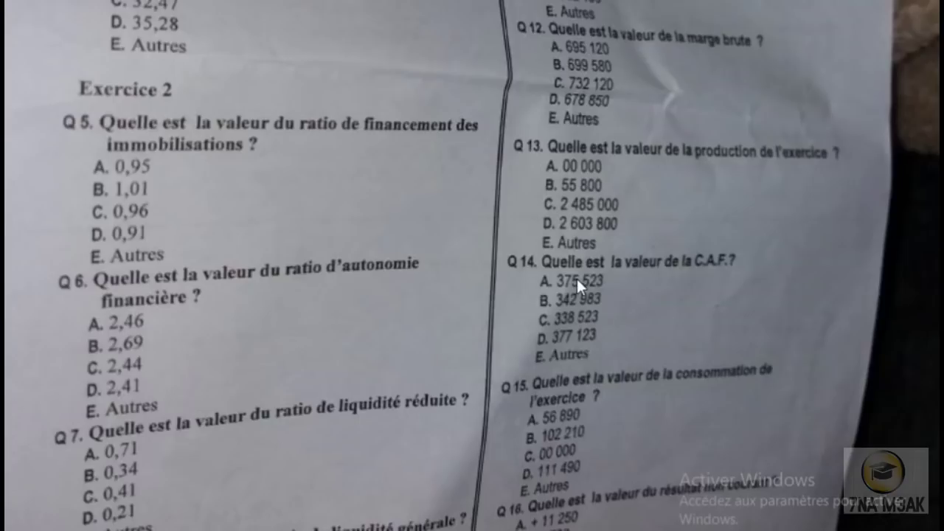
scroll(576, 277, down, 3)
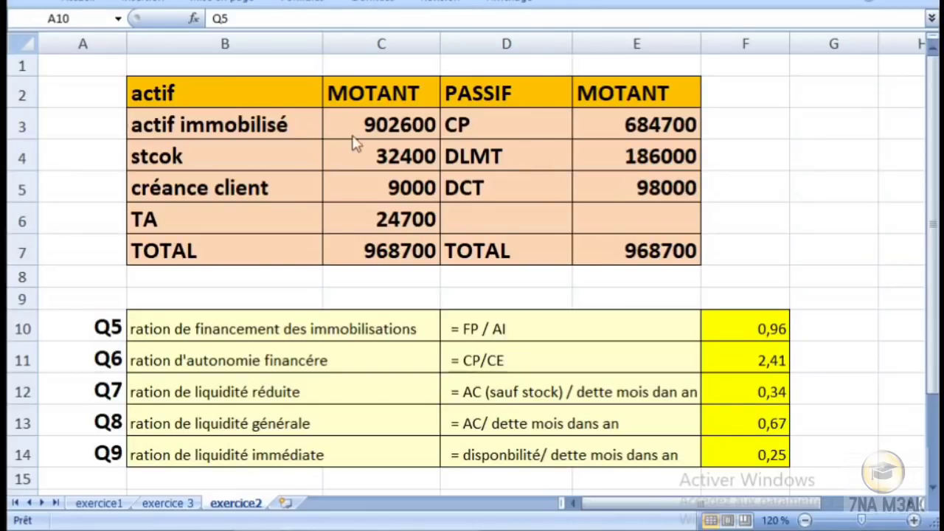
Inspect the Q5 financing ratio formula in F10 of the exercice2 sheet and enter the answer C in G10
double_click(734, 323)
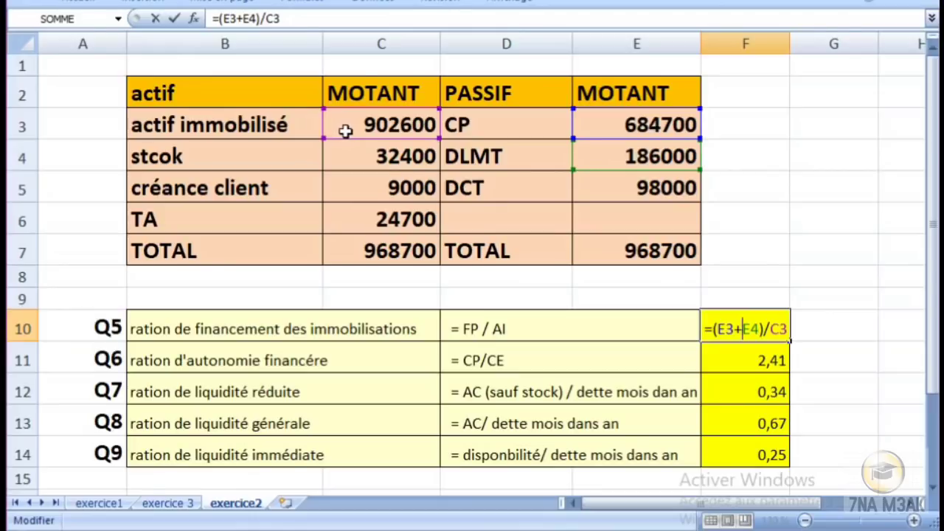
key(Return)
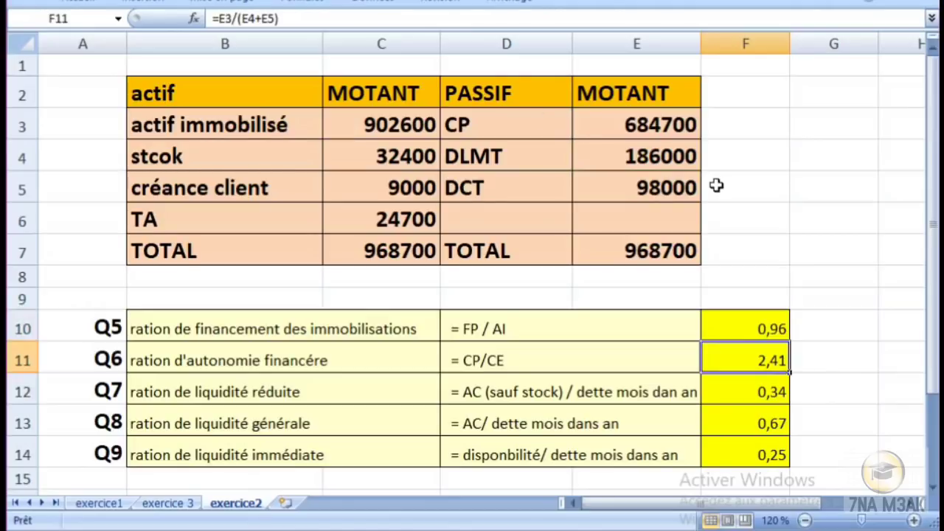
click(818, 320)
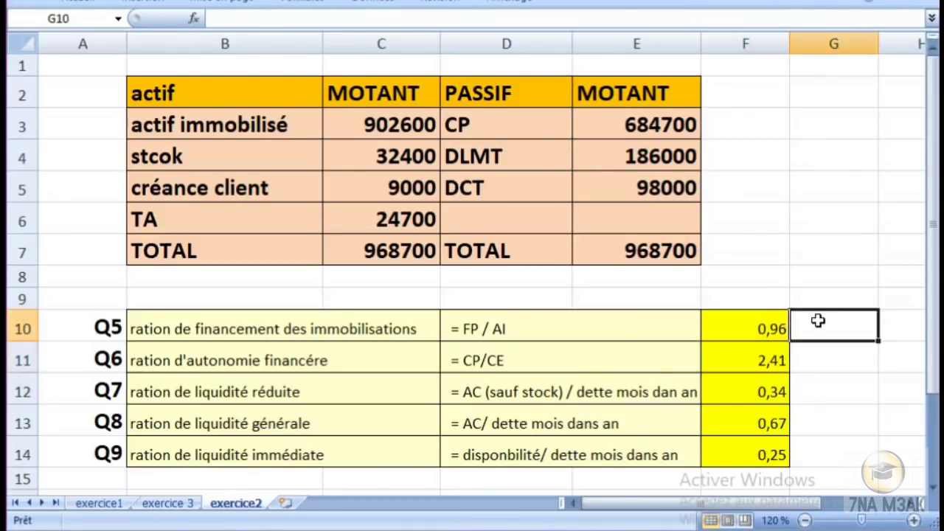
text(C)
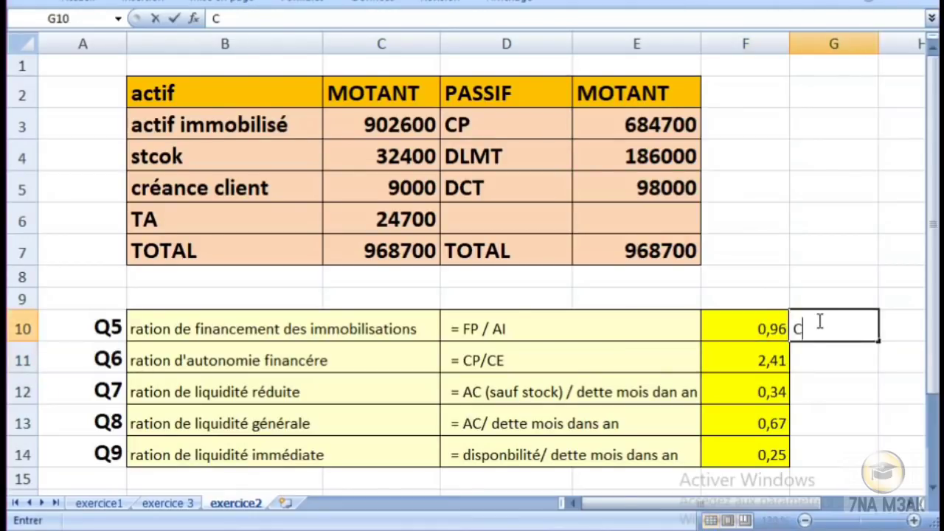
click(750, 361)
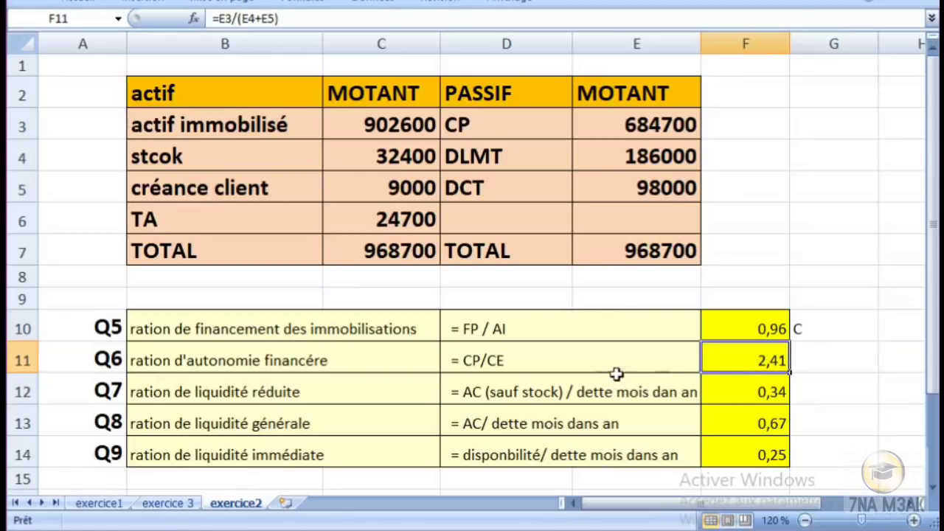
Inspect the Q6 financial autonomy ratio formula in F11 and enter the answer D in G11
double_click(742, 363)
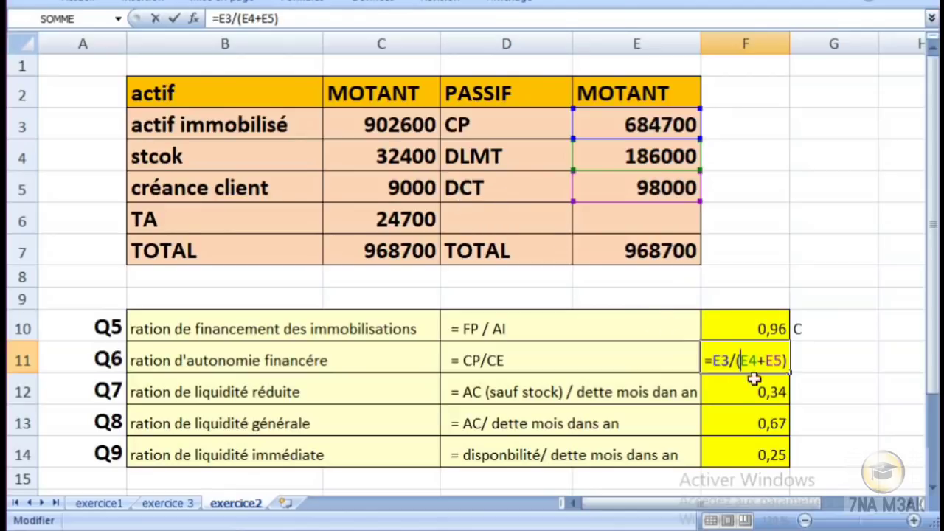
key(Return)
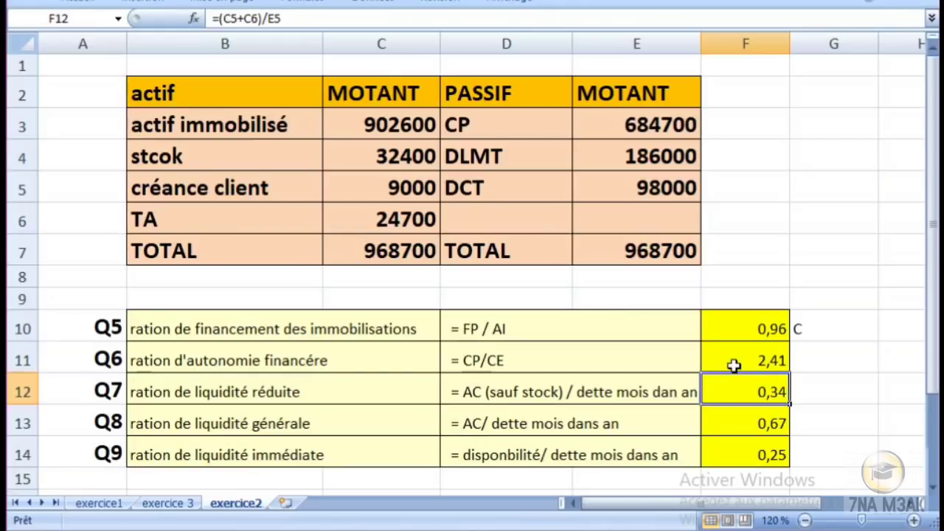
click(851, 365)
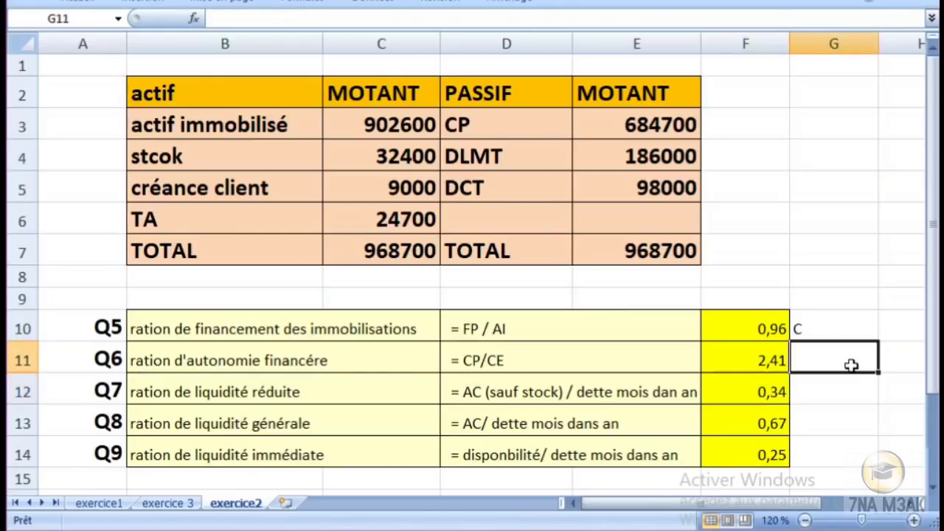
text(D)
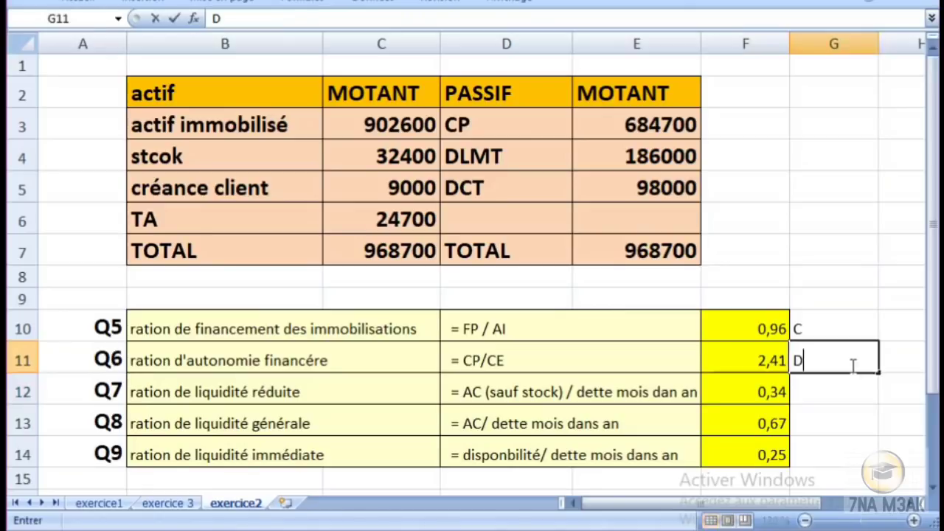
click(772, 381)
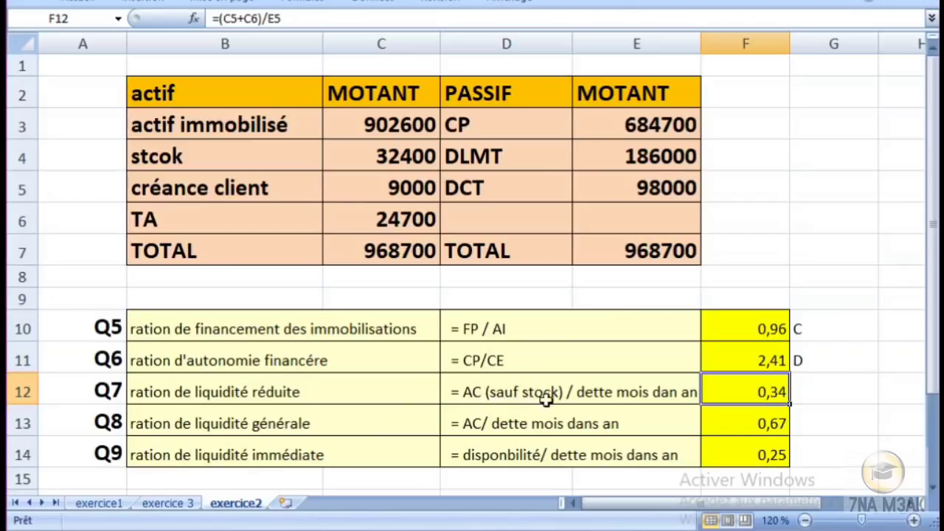
Inspect the Q7 reduced liquidity ratio formula in F12 and enter the answer B in G12
double_click(721, 391)
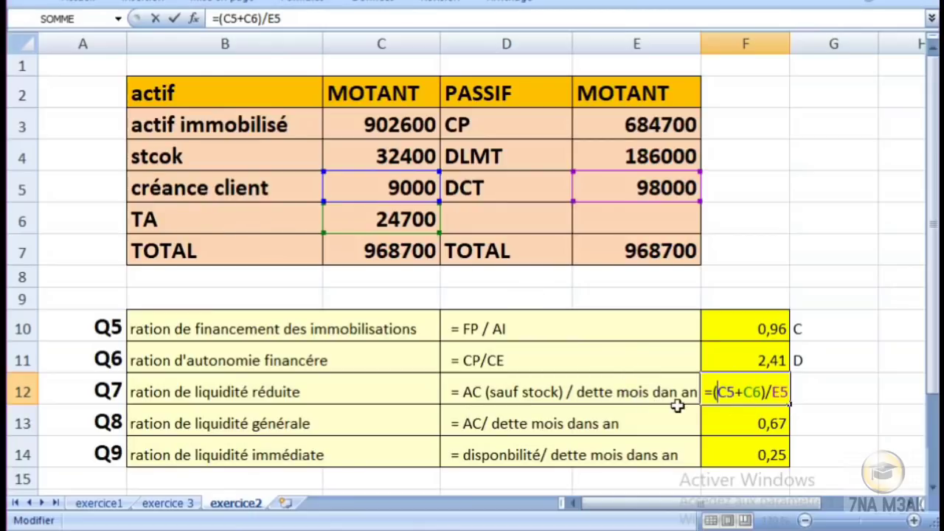
key(Return)
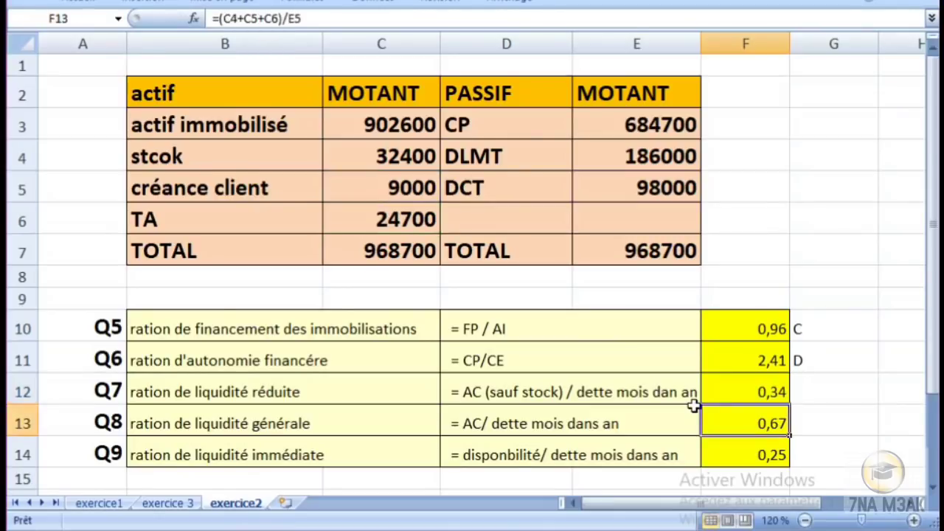
click(806, 392)
text(B)
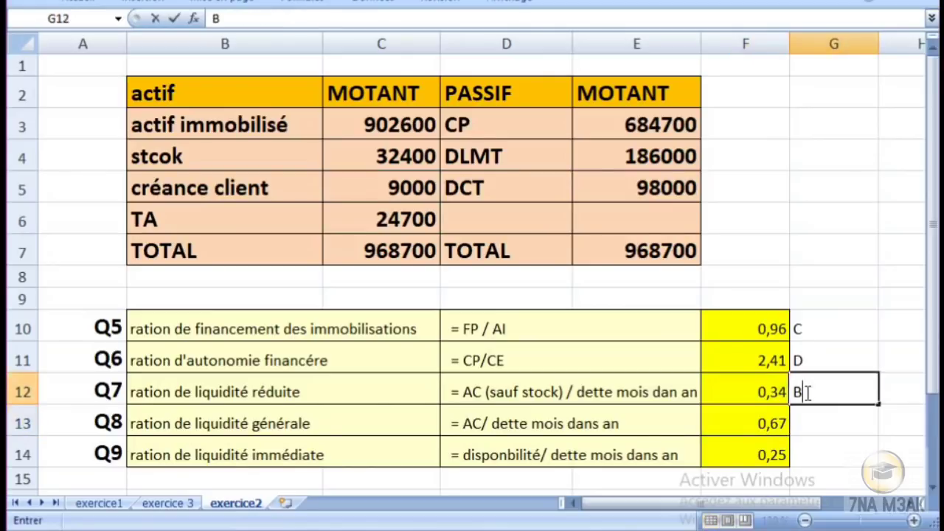
click(719, 418)
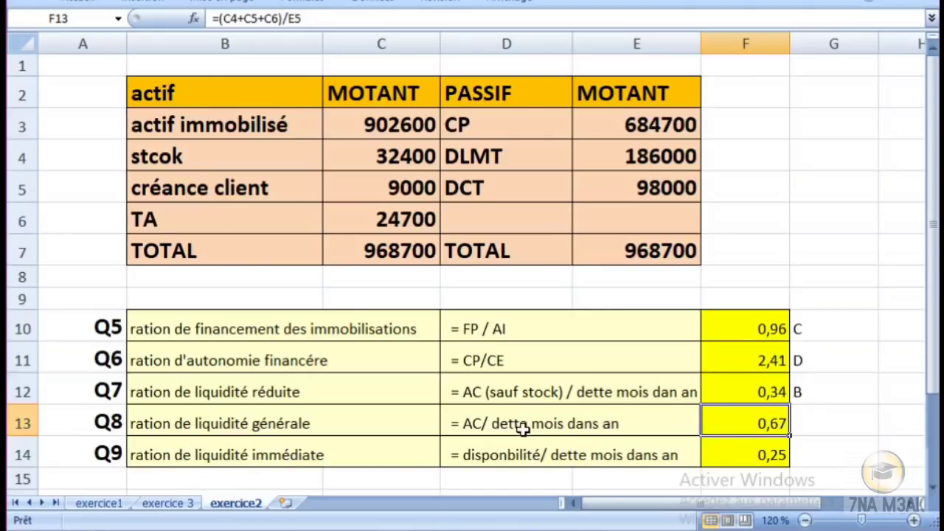
Inspect the Q8 general liquidity ratio formula in F13 and enter the answer A in G13
double_click(719, 419)
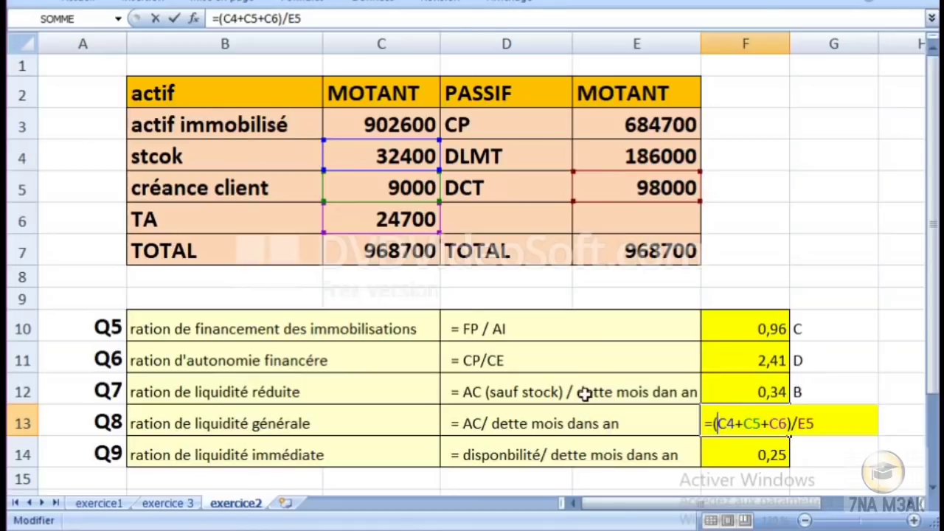
key(Return)
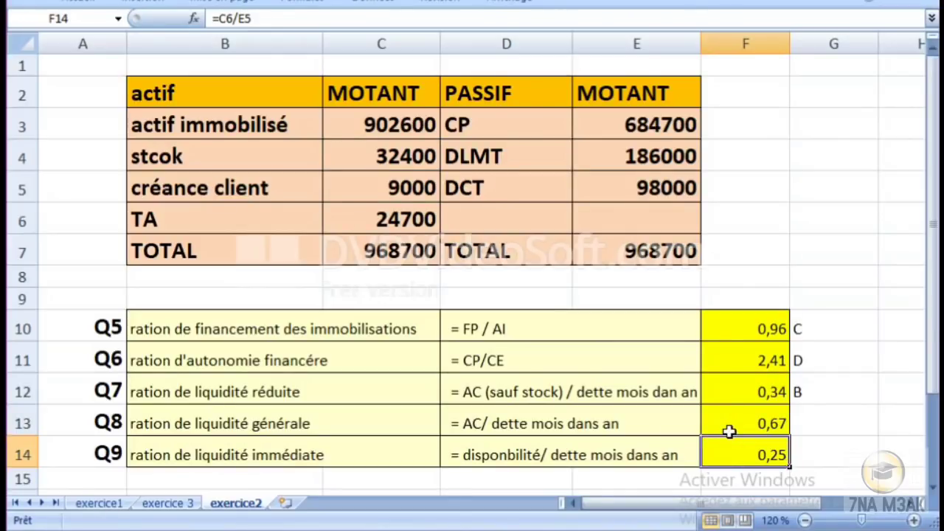
click(809, 423)
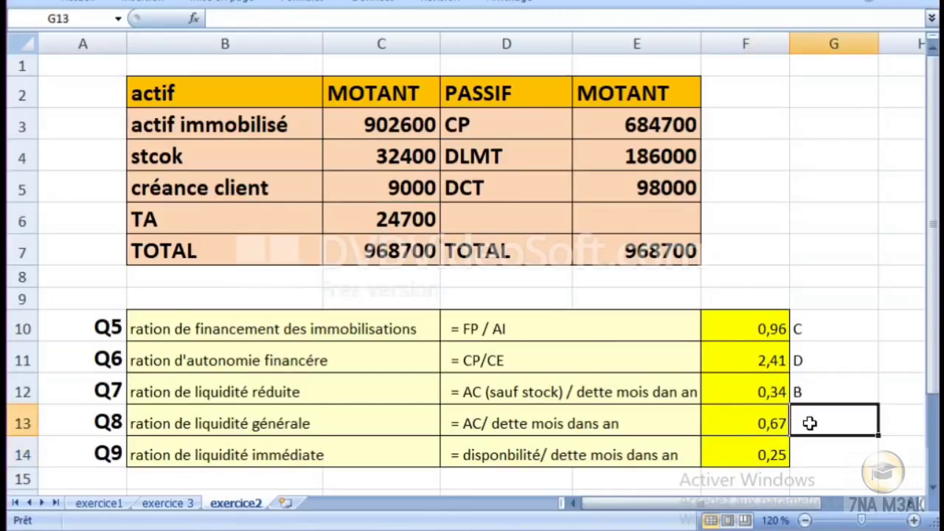
text(A)
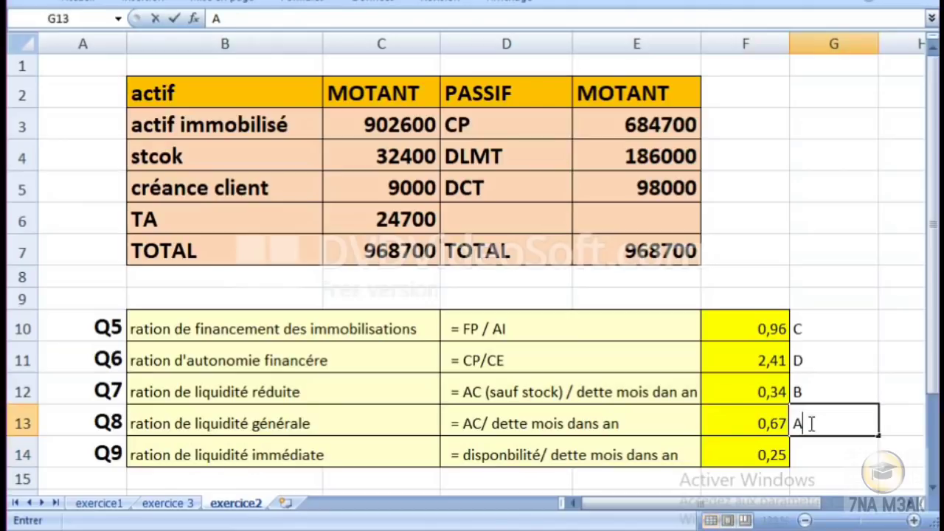
click(767, 461)
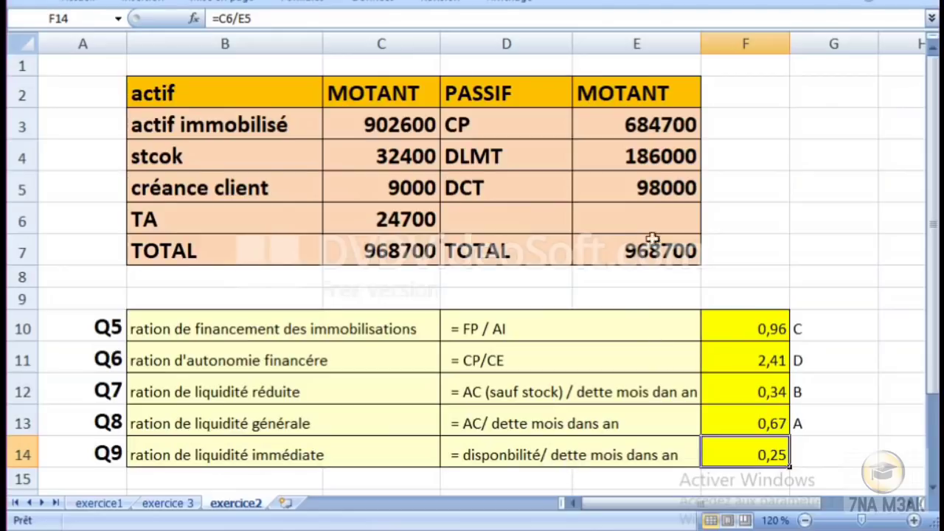
Inspect the Q9 immediate liquidity ratio formula in F14 and enter the answer C in G14
double_click(735, 444)
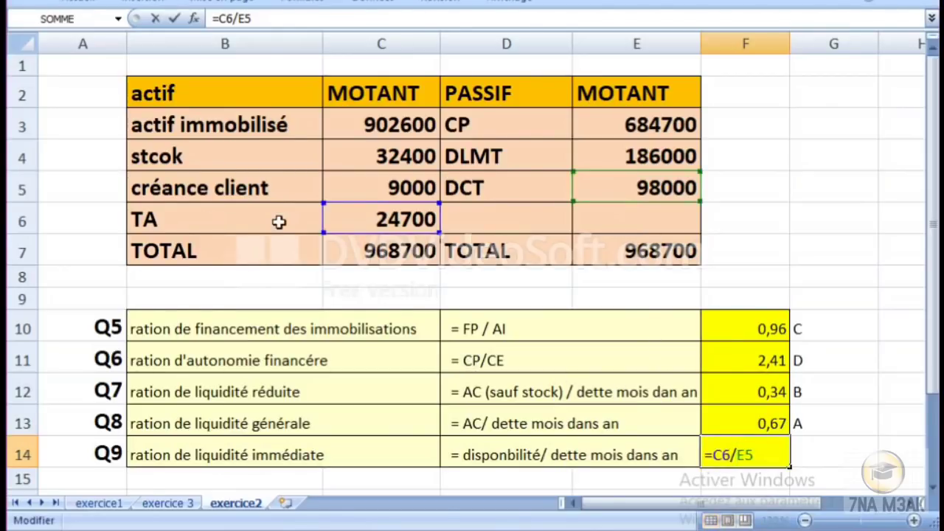
key(Return)
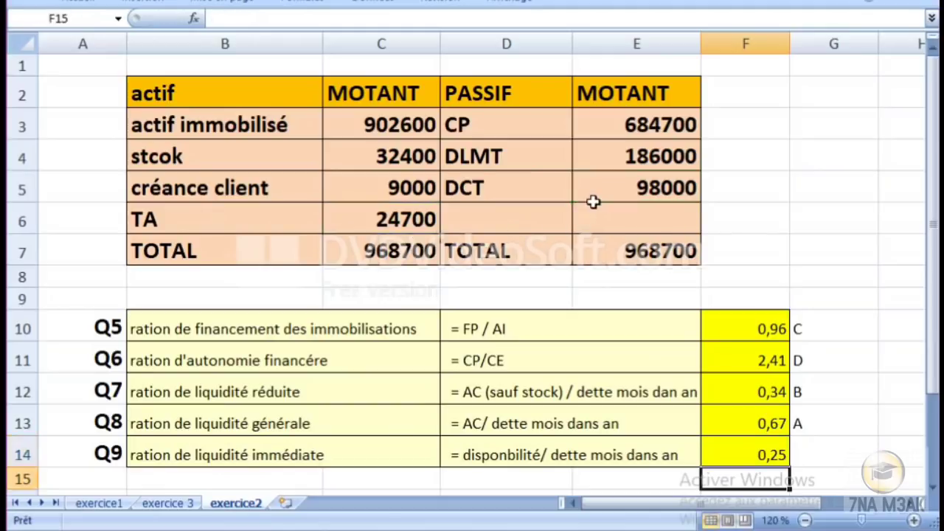
click(799, 455)
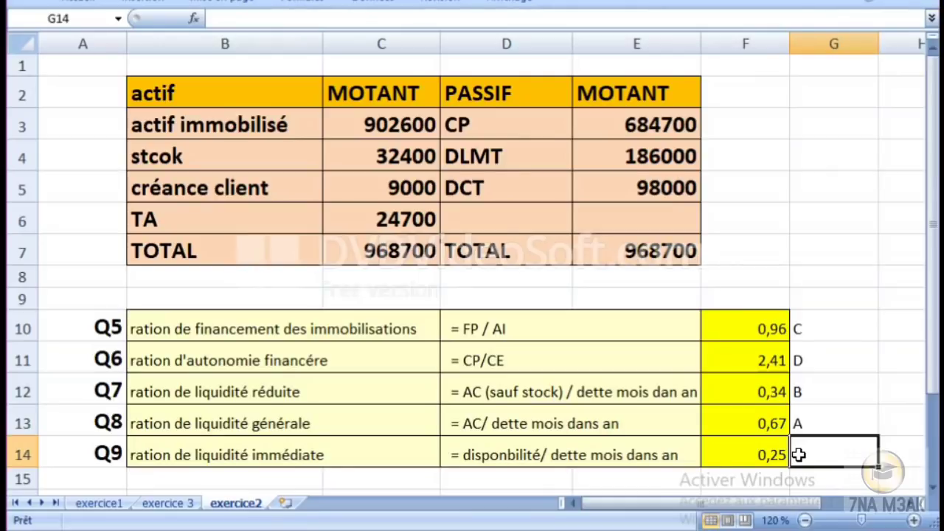
text(C)
key(Return)
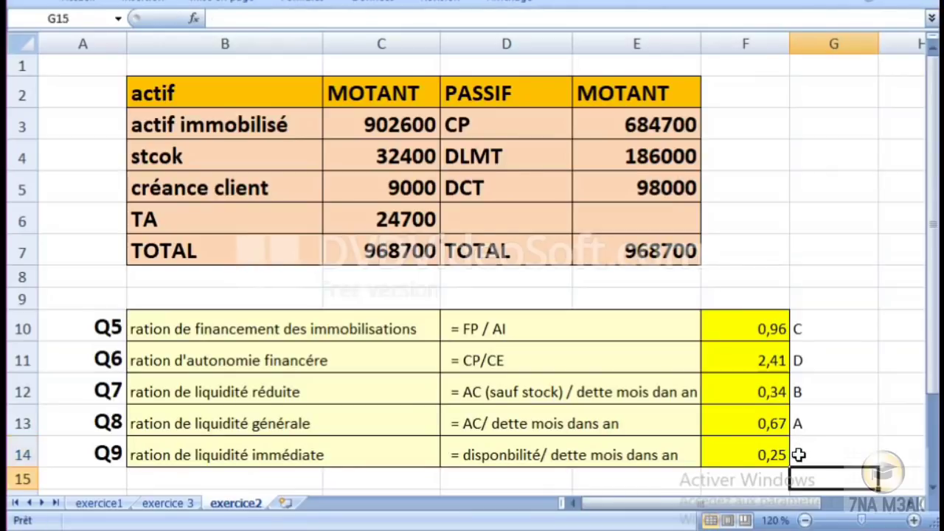
click(874, 415)
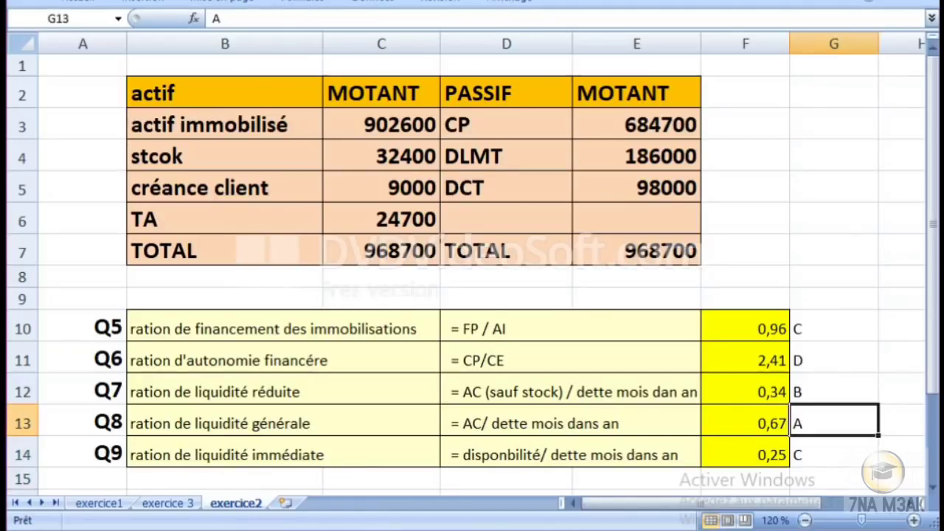
Switch to the exam photos and examine the theoretical questions Q22 to Q25 on page 2
key(alt+Tab)
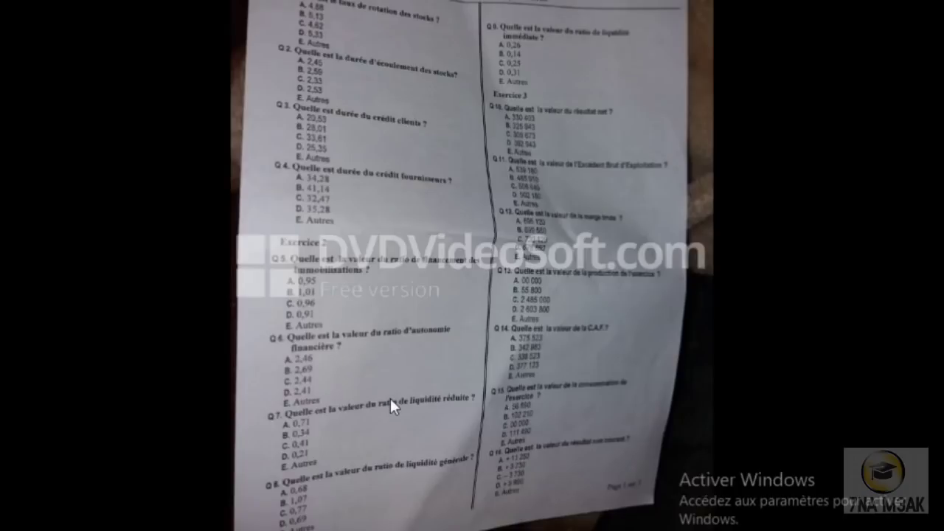
scroll(390, 398, up, 3)
scroll(390, 399, down, 3)
key(Right)
key(Right)
key(Right)
key(Right)
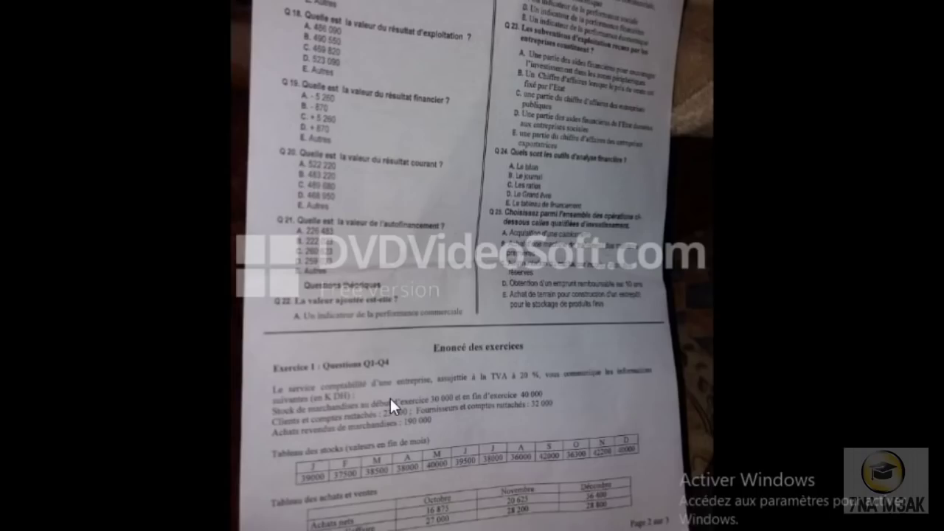
scroll(430, 280, up, 3)
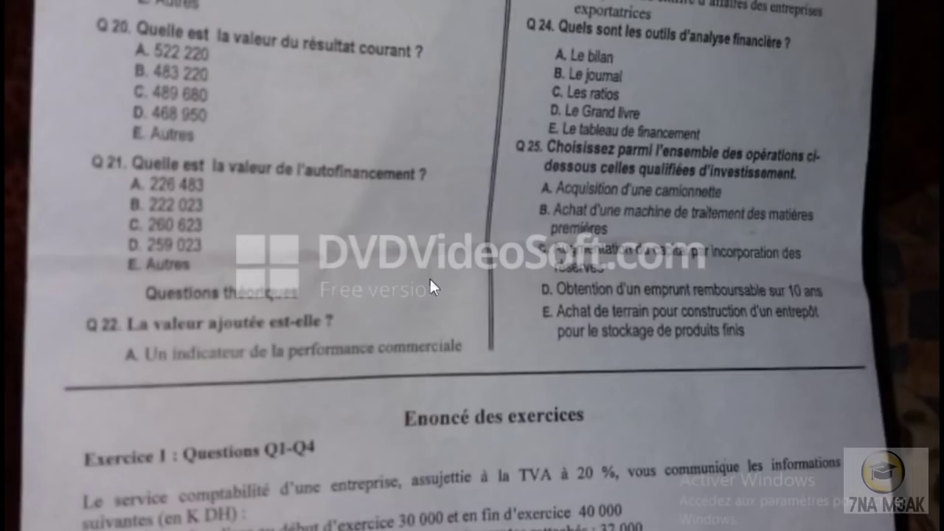